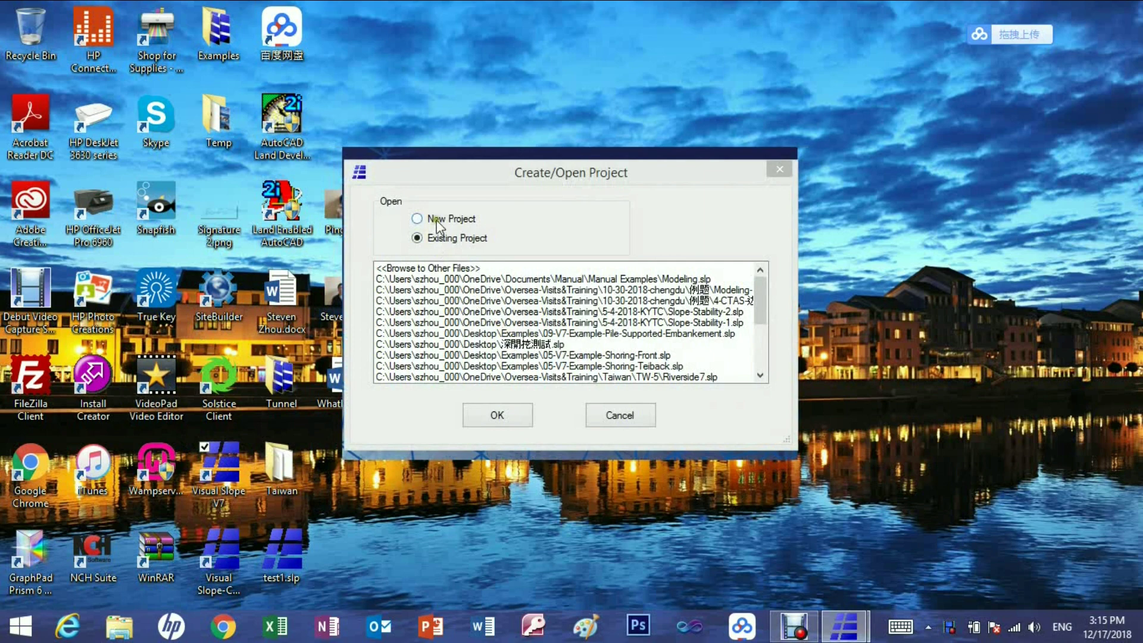
- Choose New Project instead of Existing Project in the Create/Open Project dialog
left_click(437, 222)
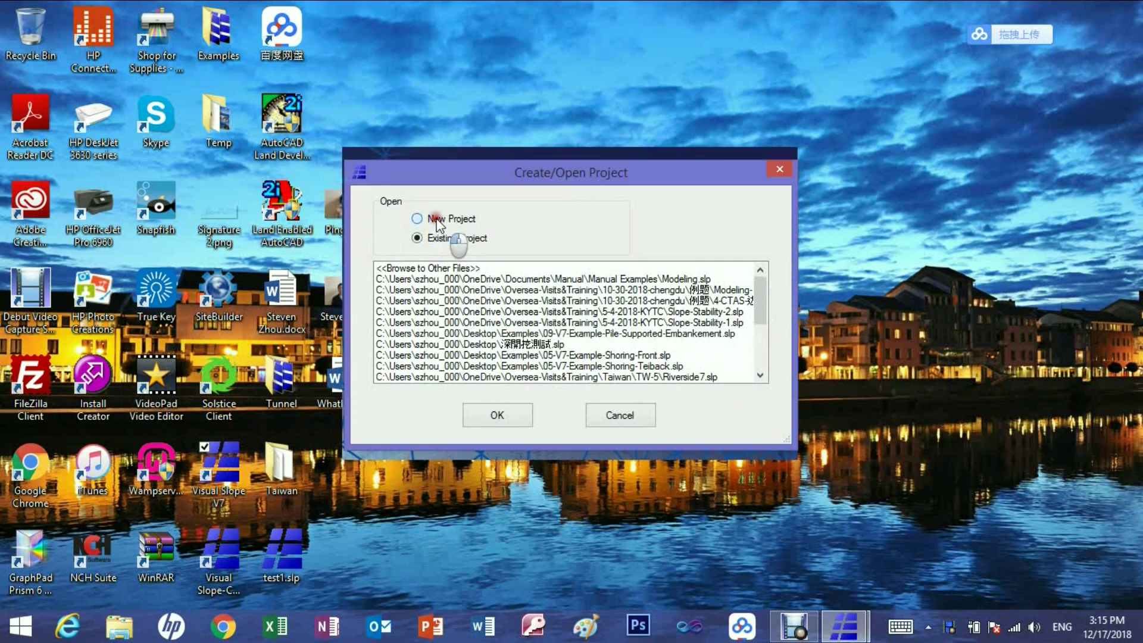
- Start the new project with description lines 'Visual Slope Modeling' and 'Drawing Method'
left_click(495, 416)
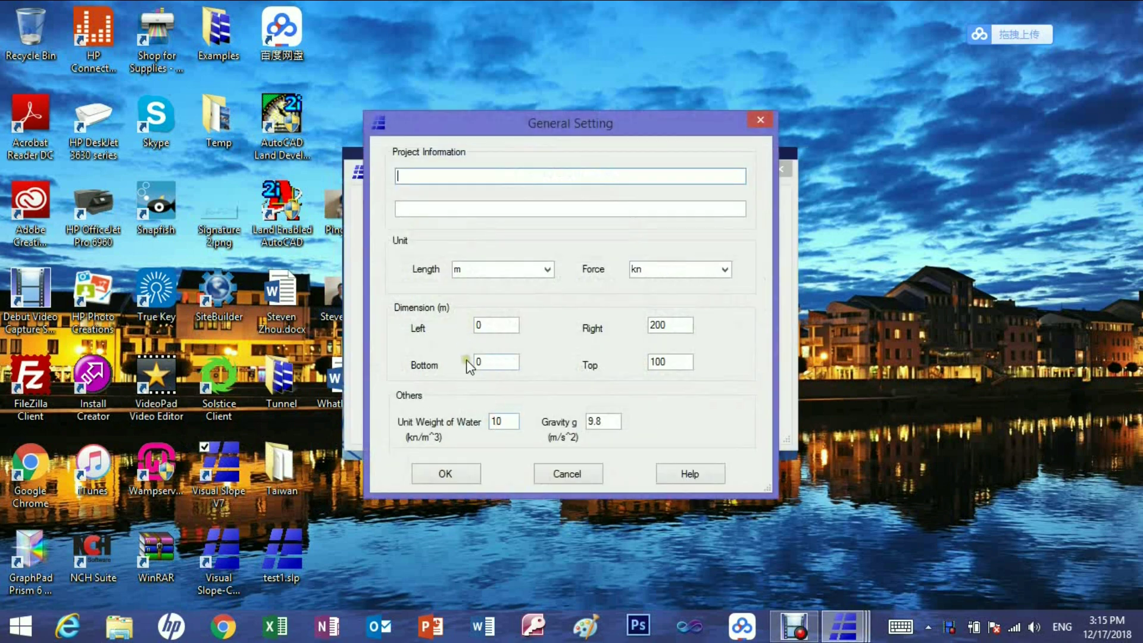
type("Visual Slope Modeling")
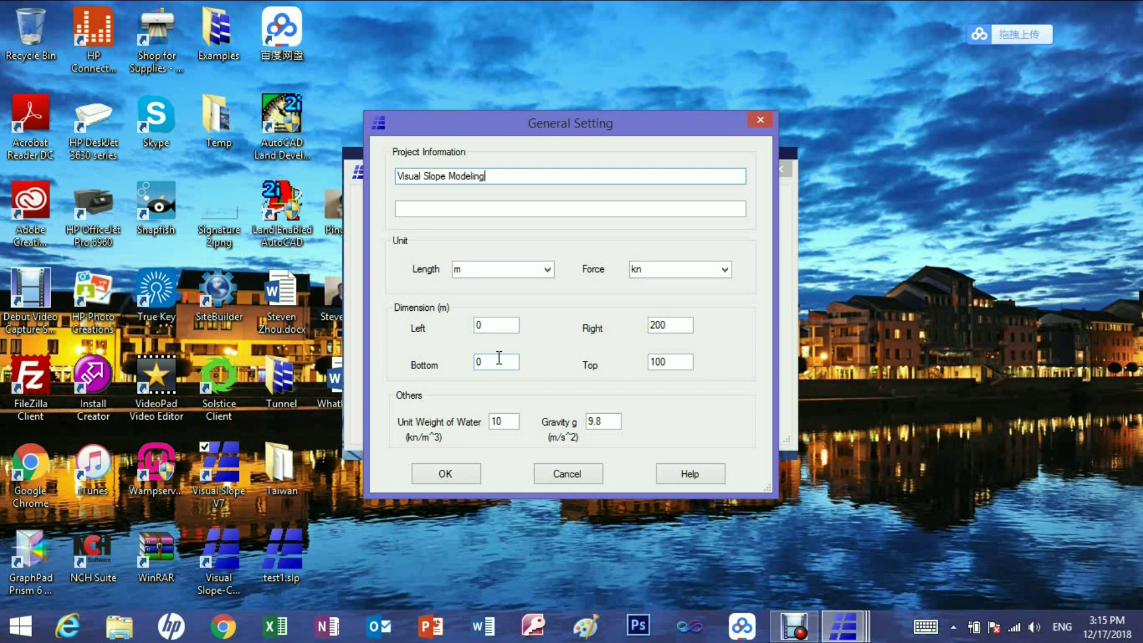
key("Tab")
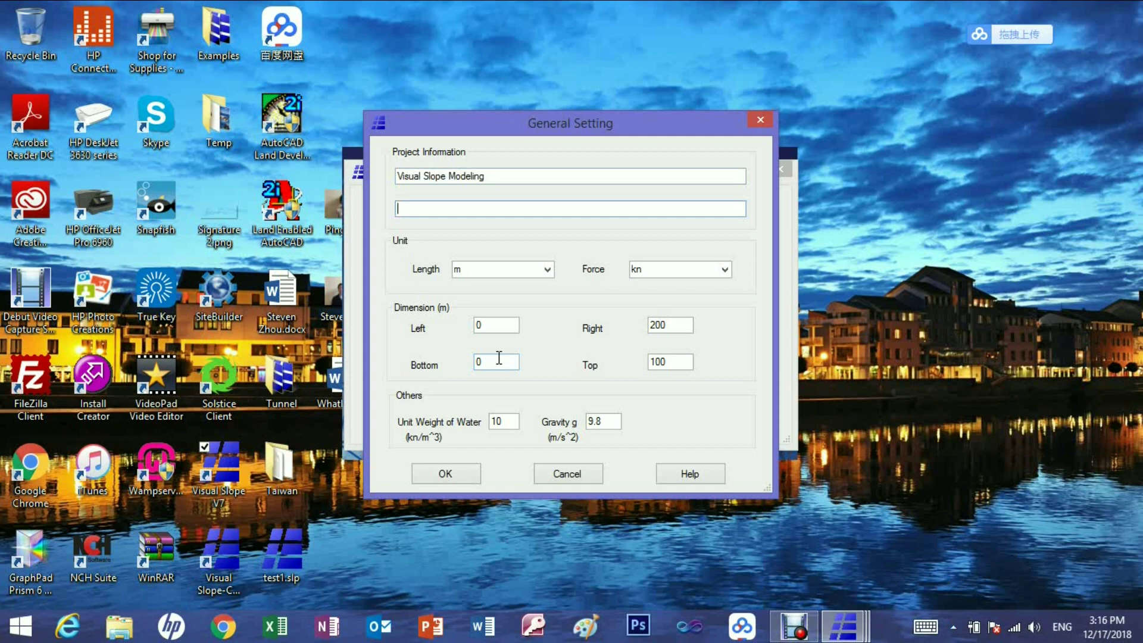
type("Drawing Method")
- Set the model extents to Right 120, Bottom 100, Top 160 and confirm the settings
left_click(668, 325)
left_click_drag(667, 325, 644, 325)
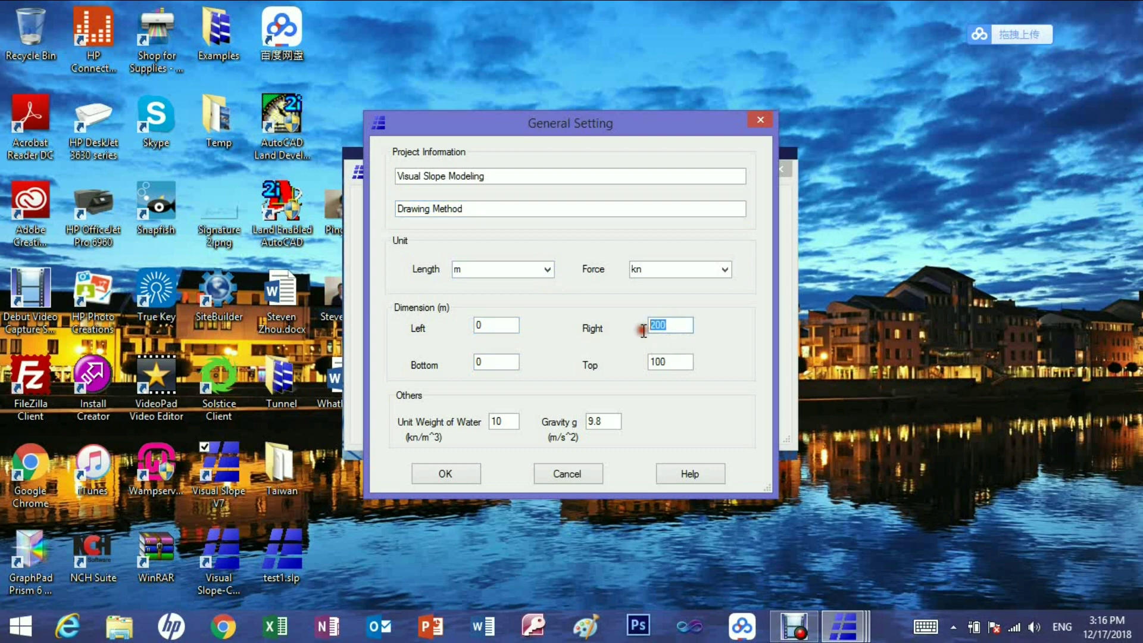
type("120")
key("Tab")
type("100")
key("Tab")
type("160")
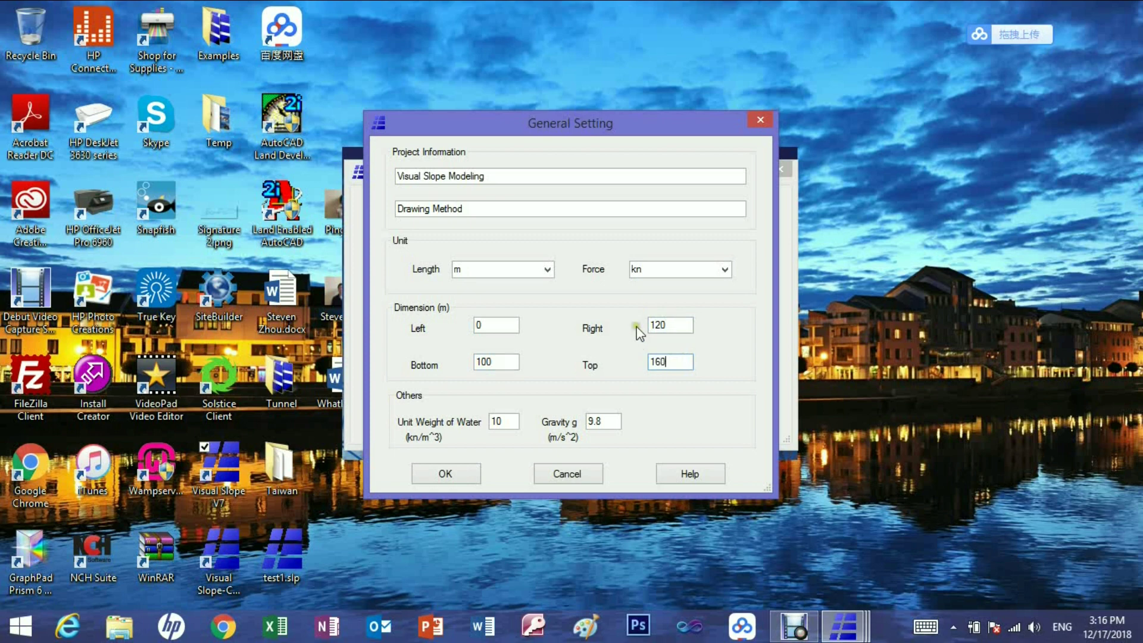
left_click(463, 477)
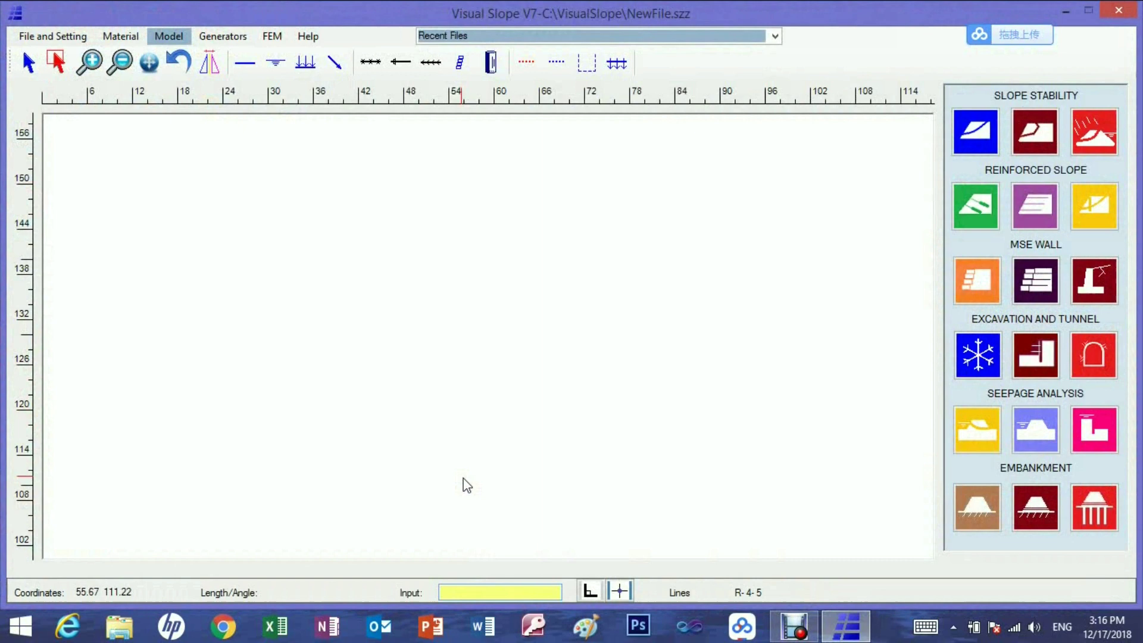
- Open the Material manager with Soil Material as the material type
left_click(122, 37)
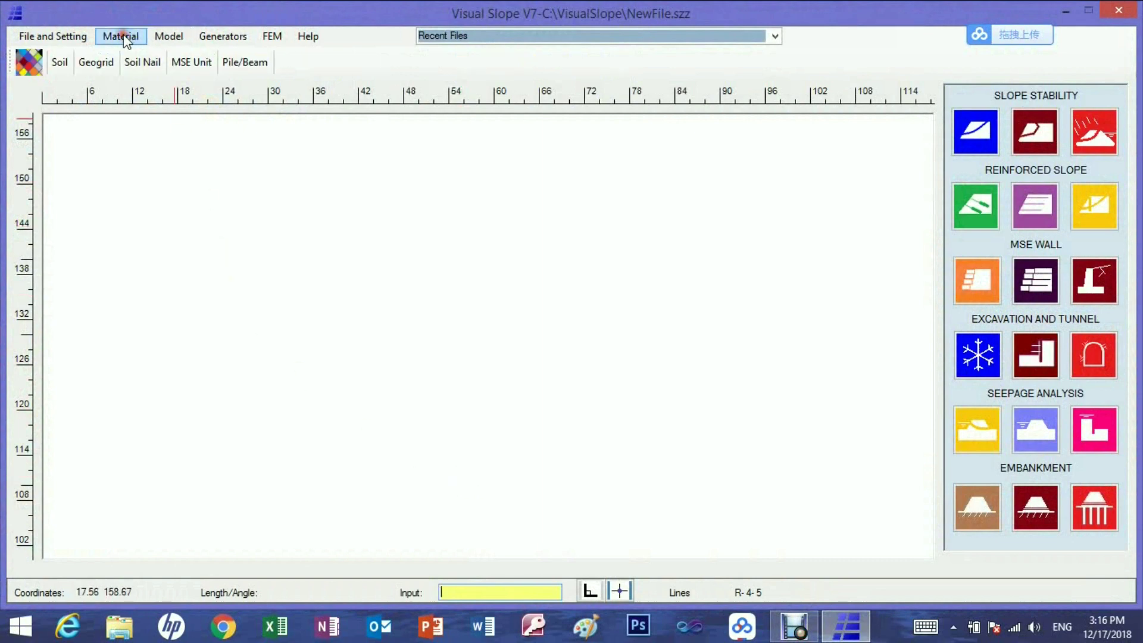
left_click(28, 63)
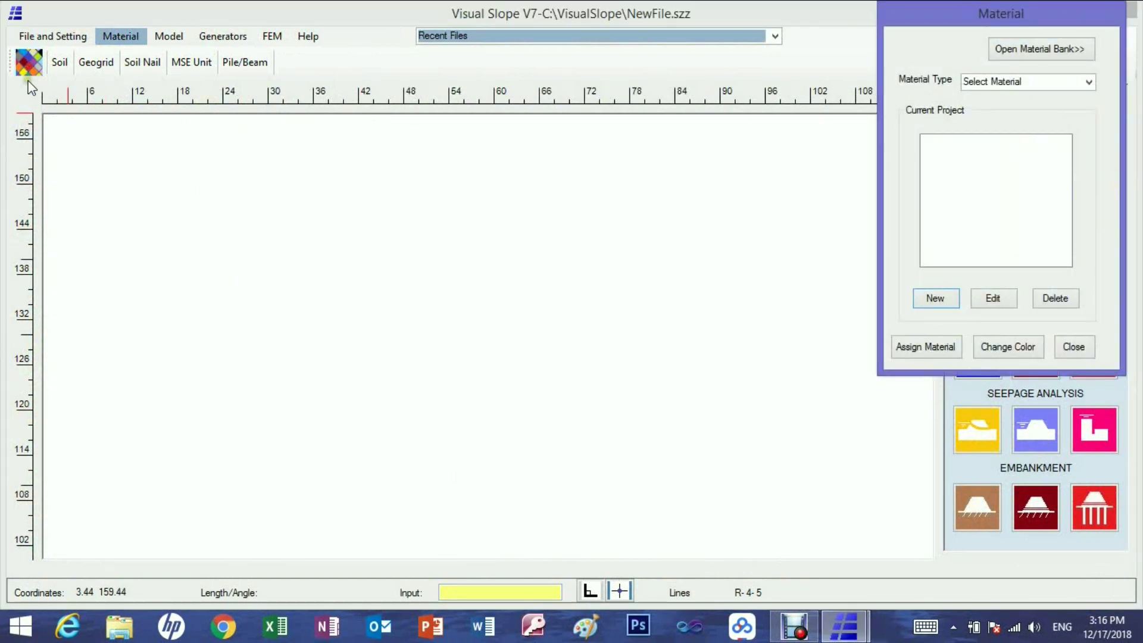
left_click(1089, 81)
left_click(997, 97)
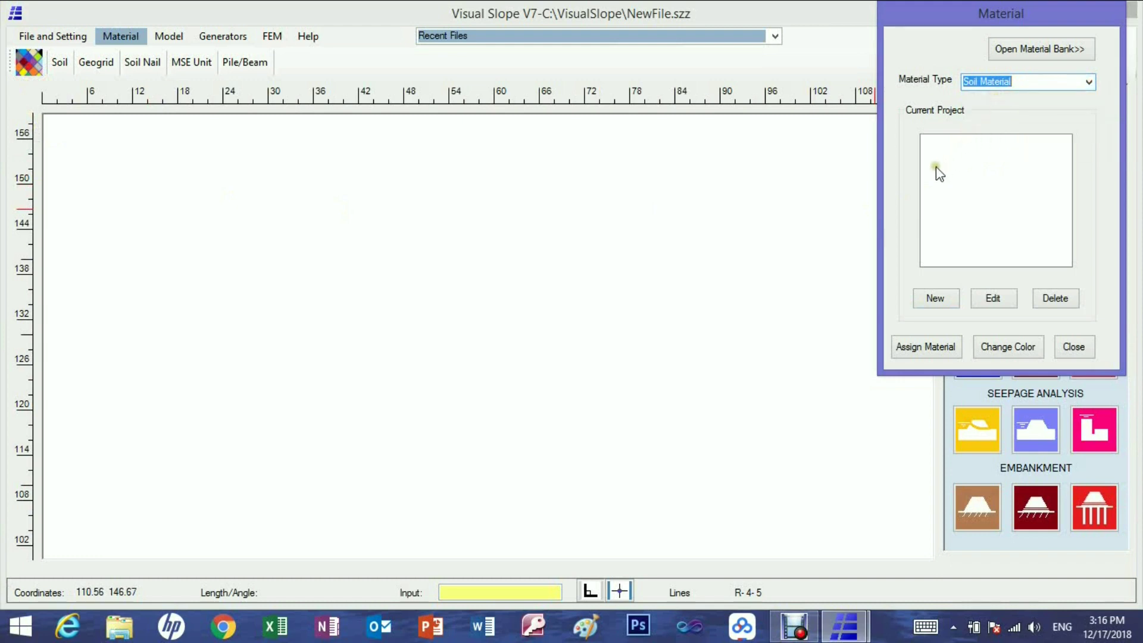
- Create the soil Hard Clay with density 18 and its basic strength parameters
left_click(933, 298)
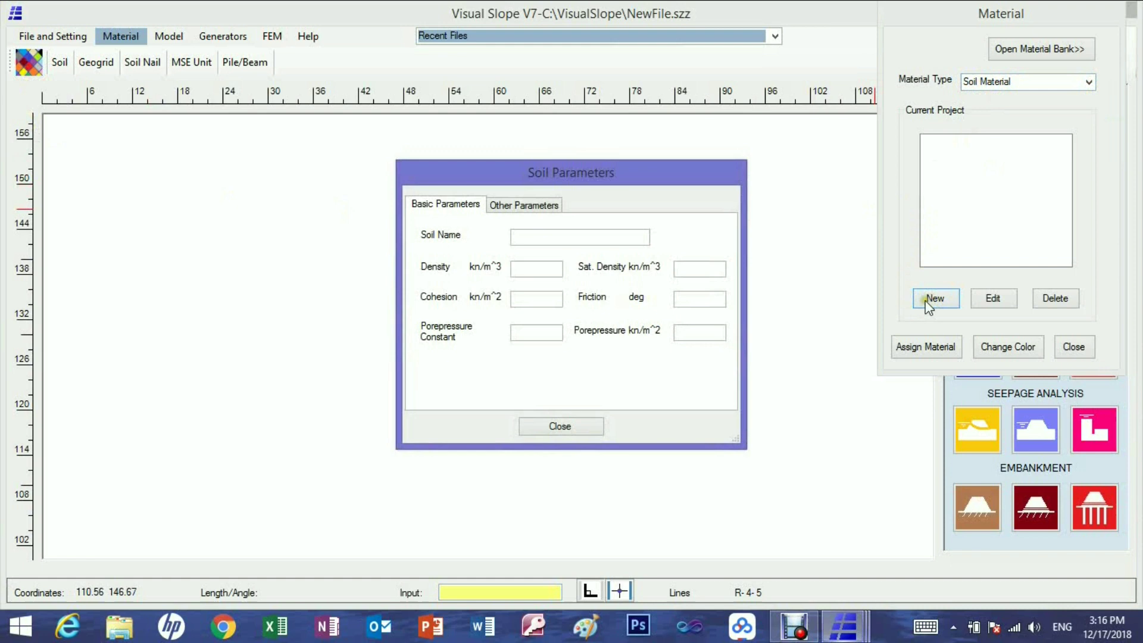
left_click(531, 237)
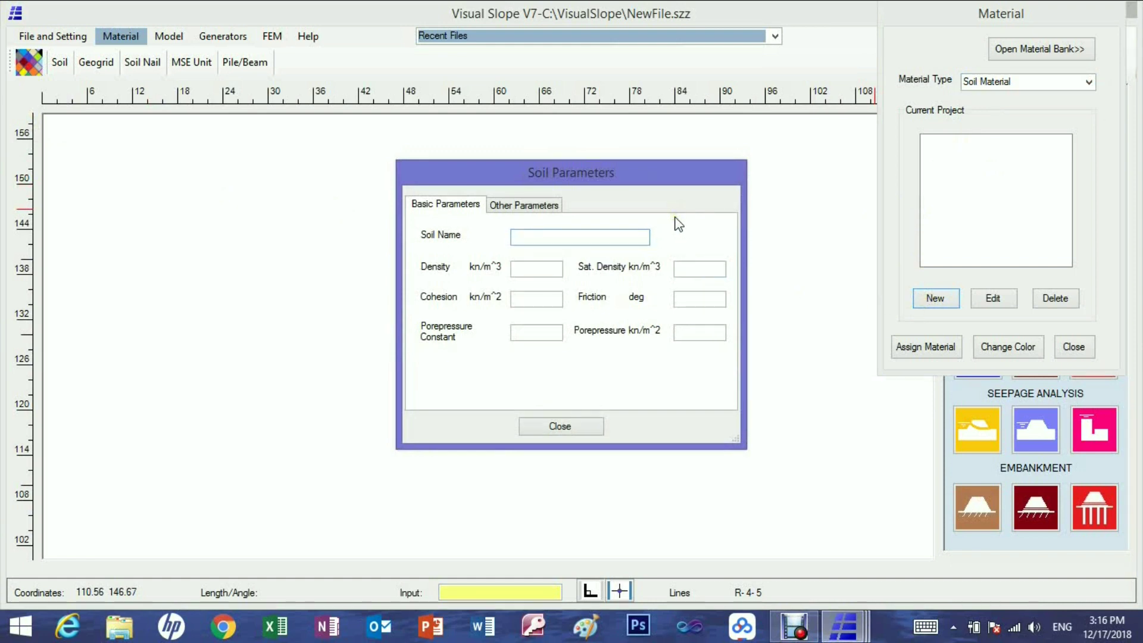
type("Hard Clay")
key("Tab")
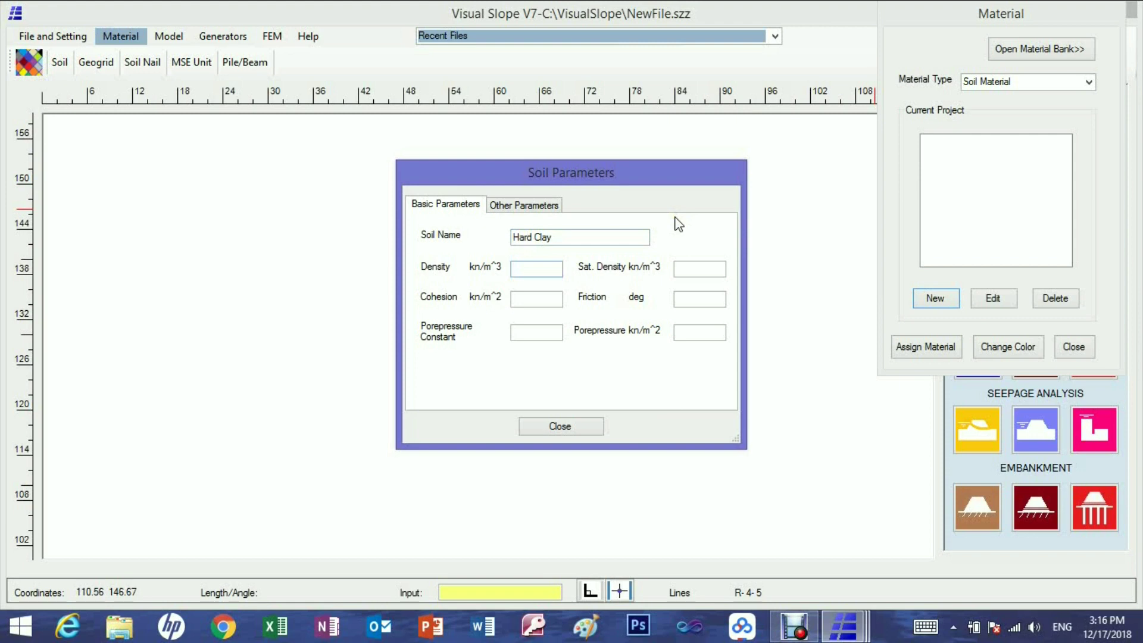
type("18")
key("Tab")
type("18")
type("9")
type("30")
key("Tab")
type("18")
- Give Hard Clay elastic modulus 1E5 and Poisson's ratio 0.3, then close Soil Parameters
left_click(548, 207)
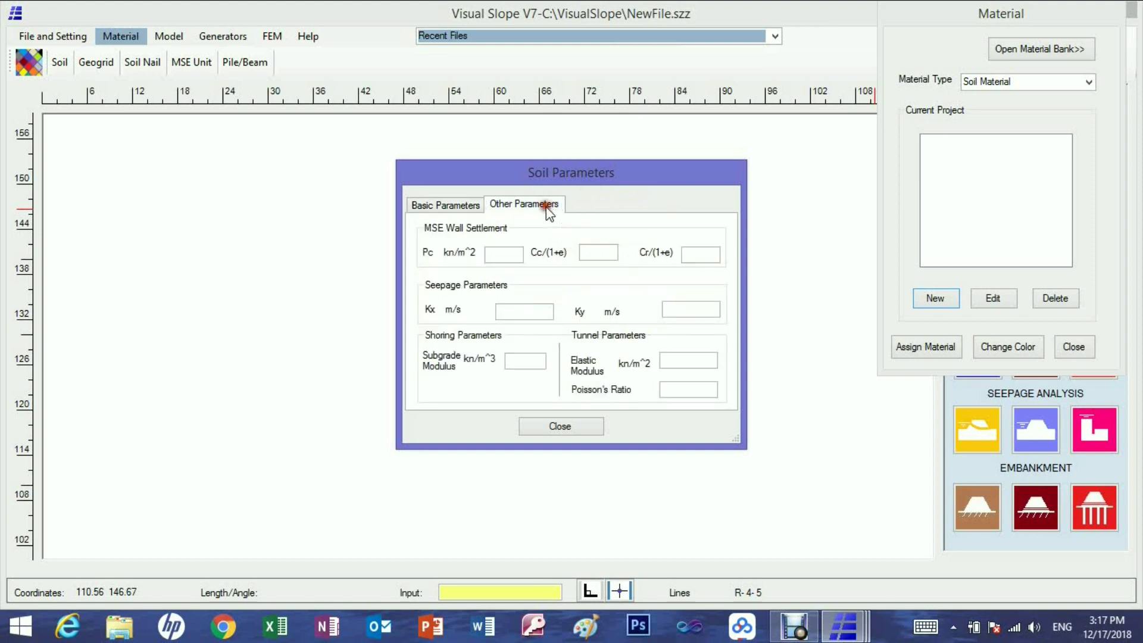
left_click(671, 361)
type("1E5")
left_click(677, 390)
type("0.3")
left_click(583, 429)
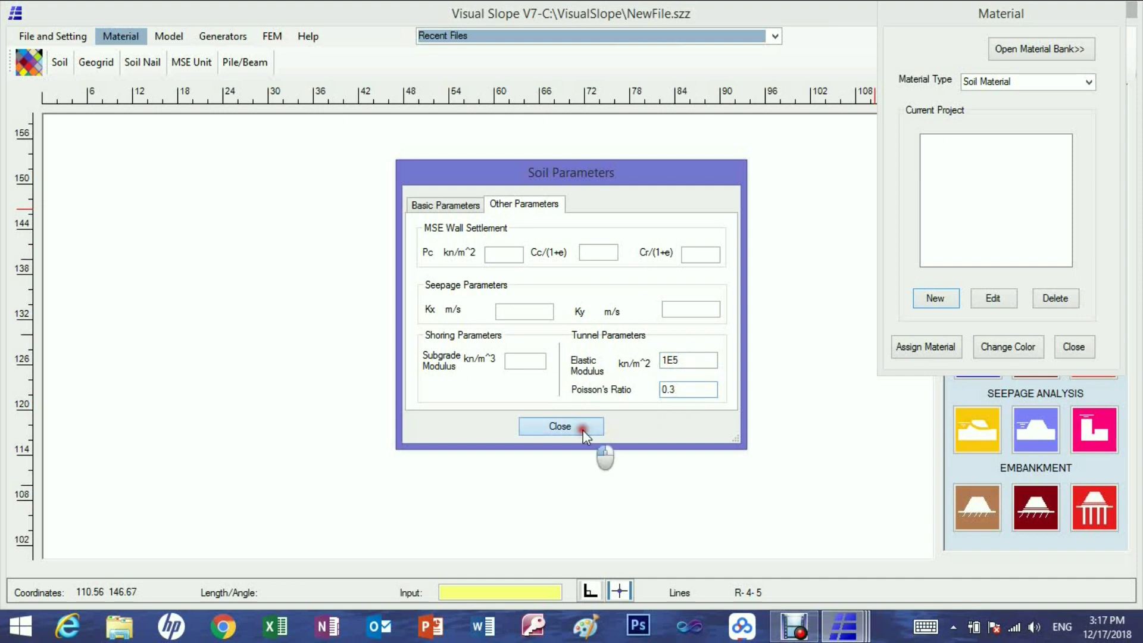
- Save Hard Clay into the material bank and copy Shale into the current project
left_click(948, 141)
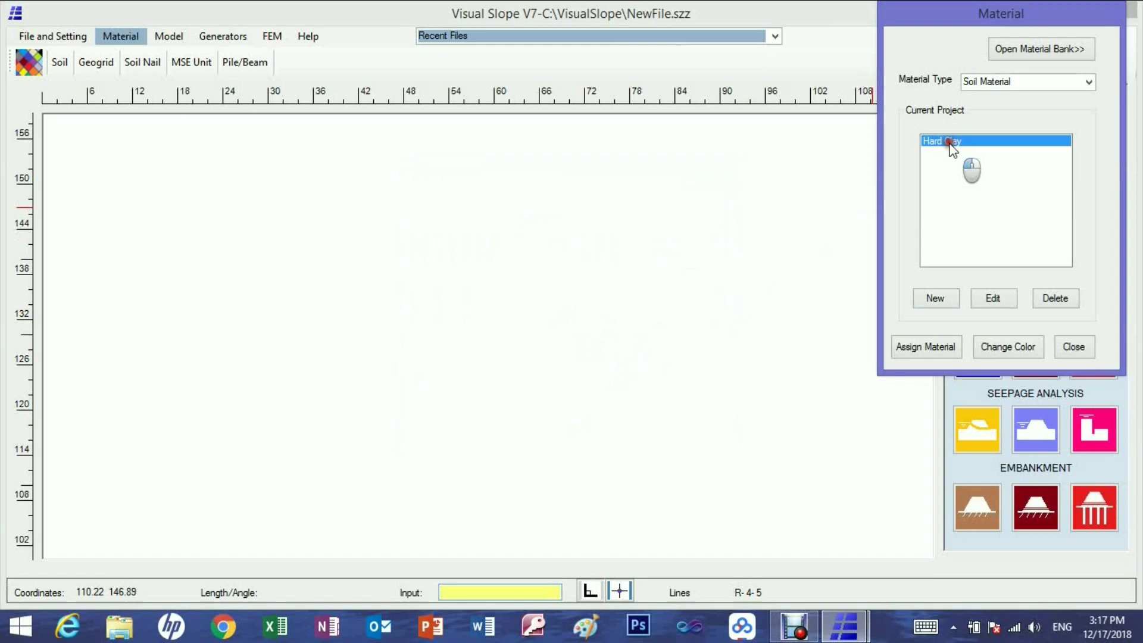
left_click(1034, 50)
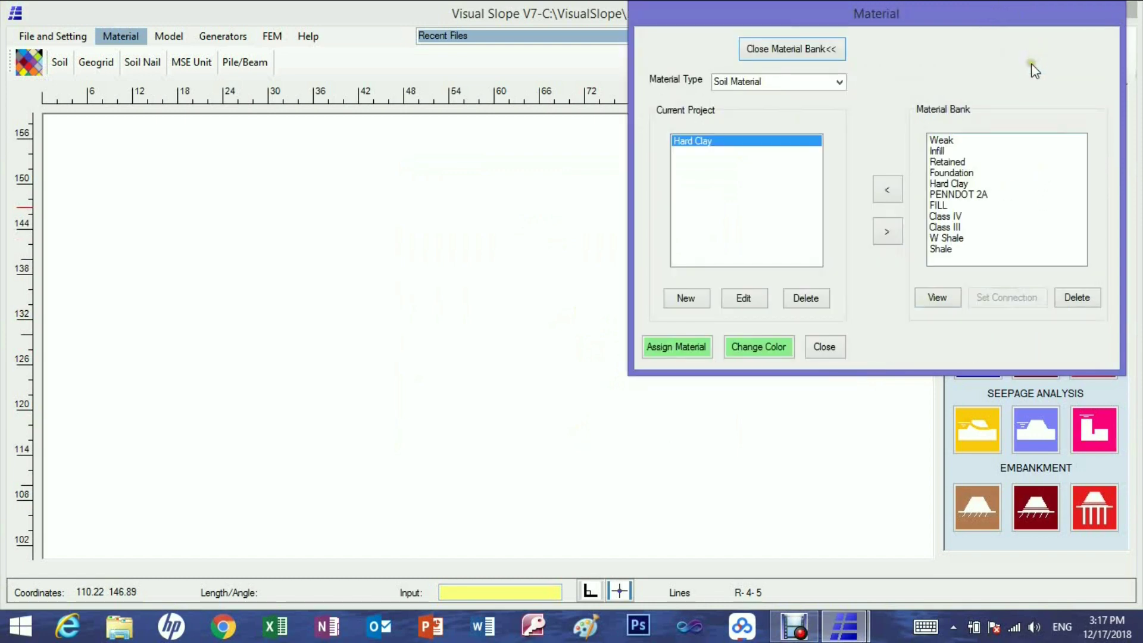
left_click(885, 233)
left_click(945, 249)
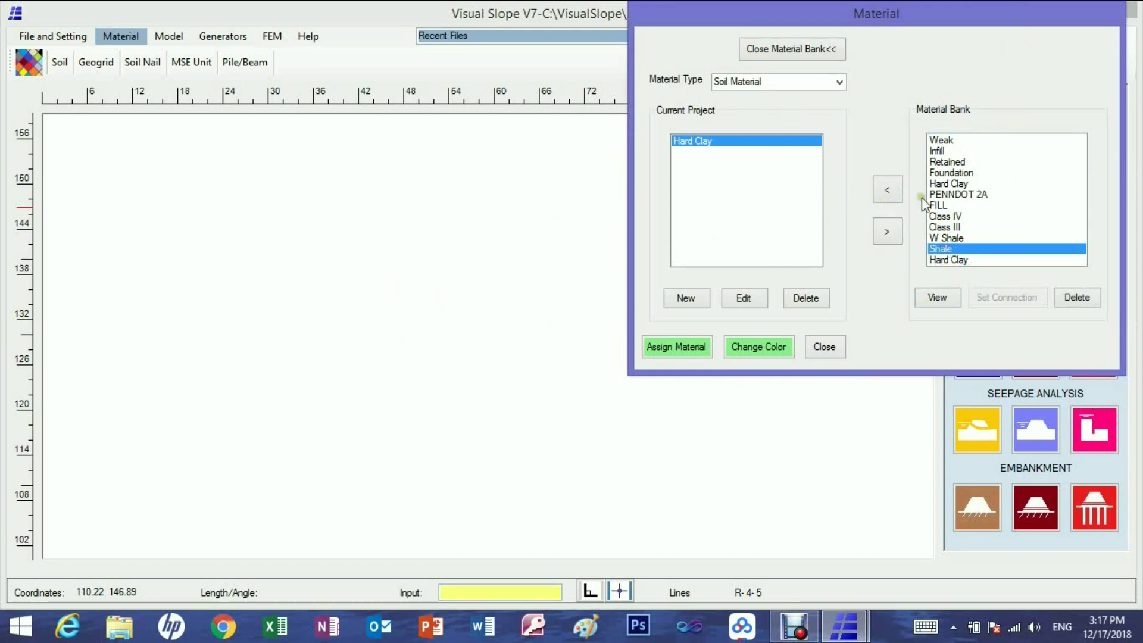
left_click(889, 190)
- Add the geogrid material 20XT from the bank to the current project
left_click(839, 82)
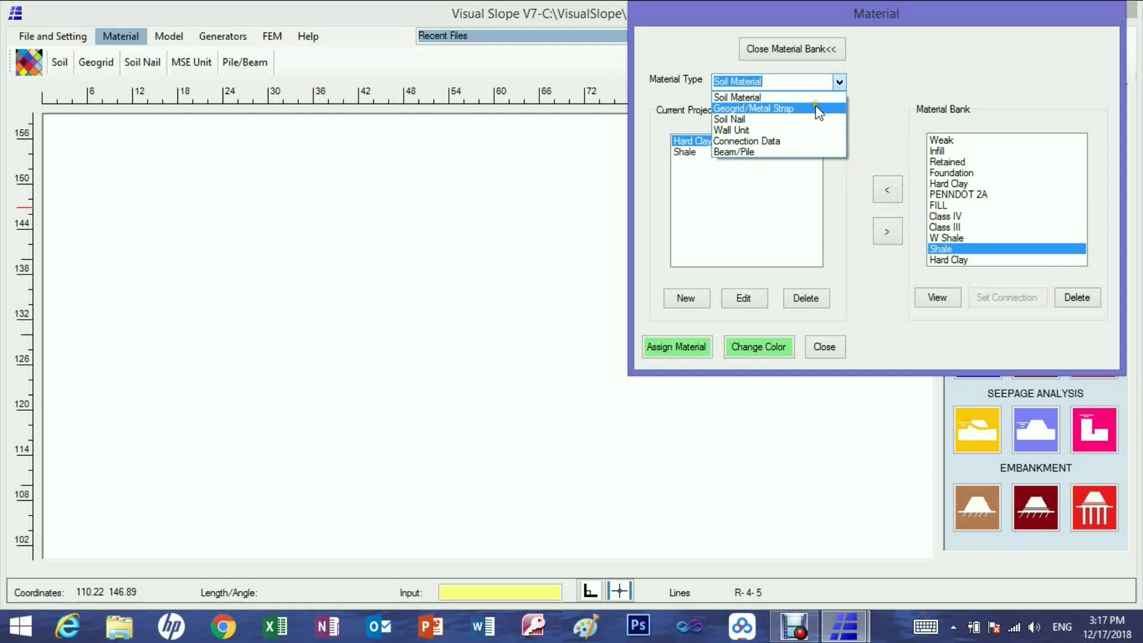
left_click(815, 109)
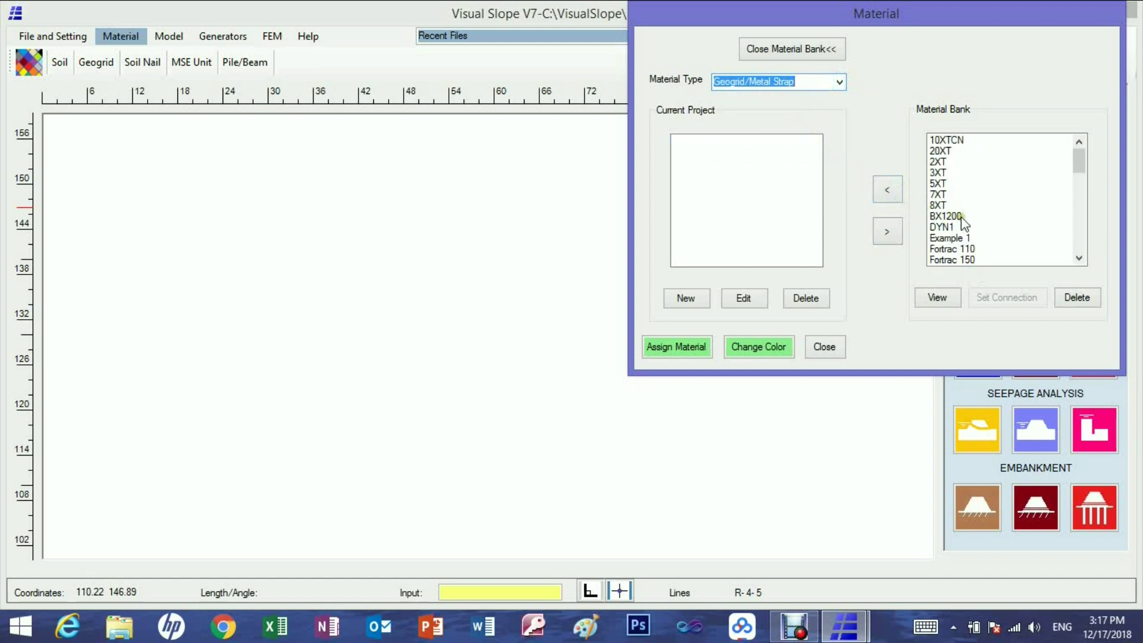
left_click(940, 151)
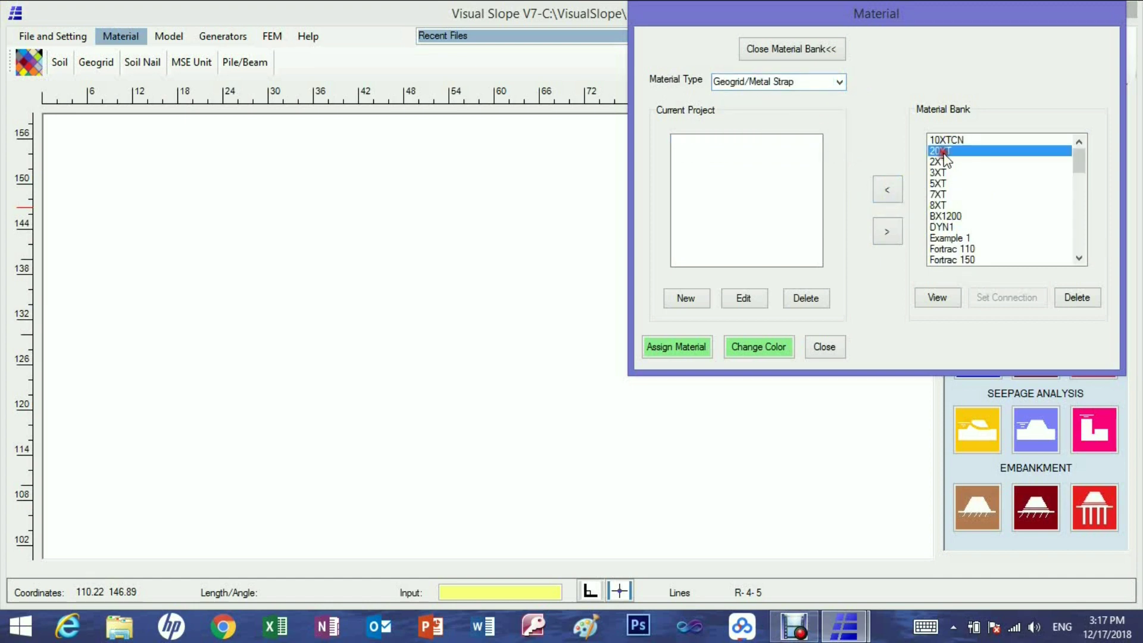
left_click(888, 192)
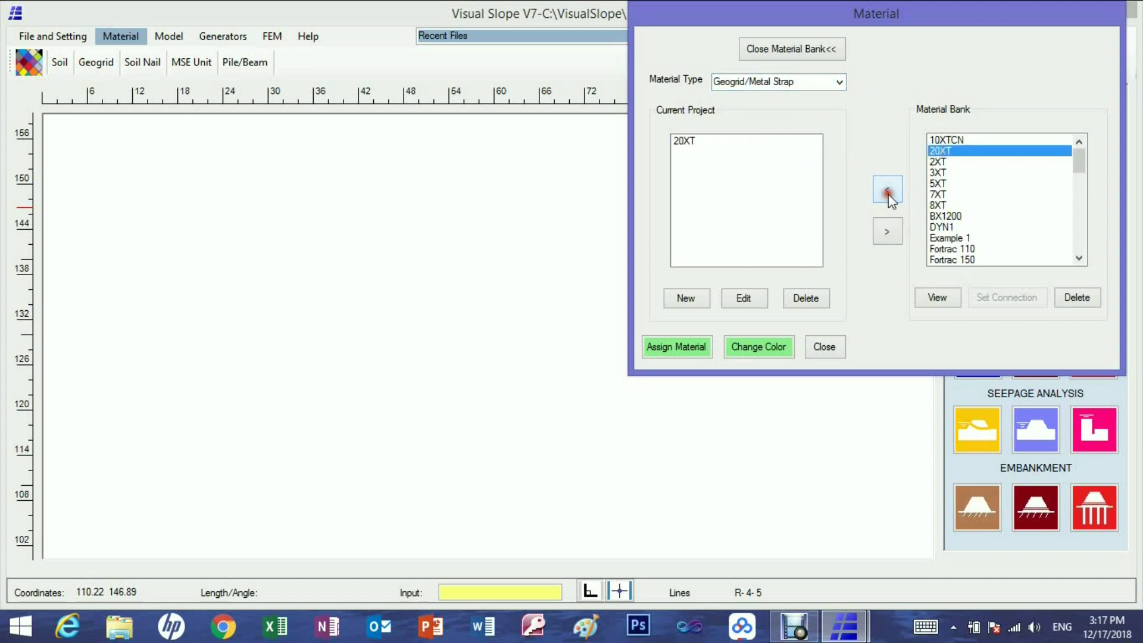
- Add the soil nail material Anchor from the bank to the current project
left_click(838, 82)
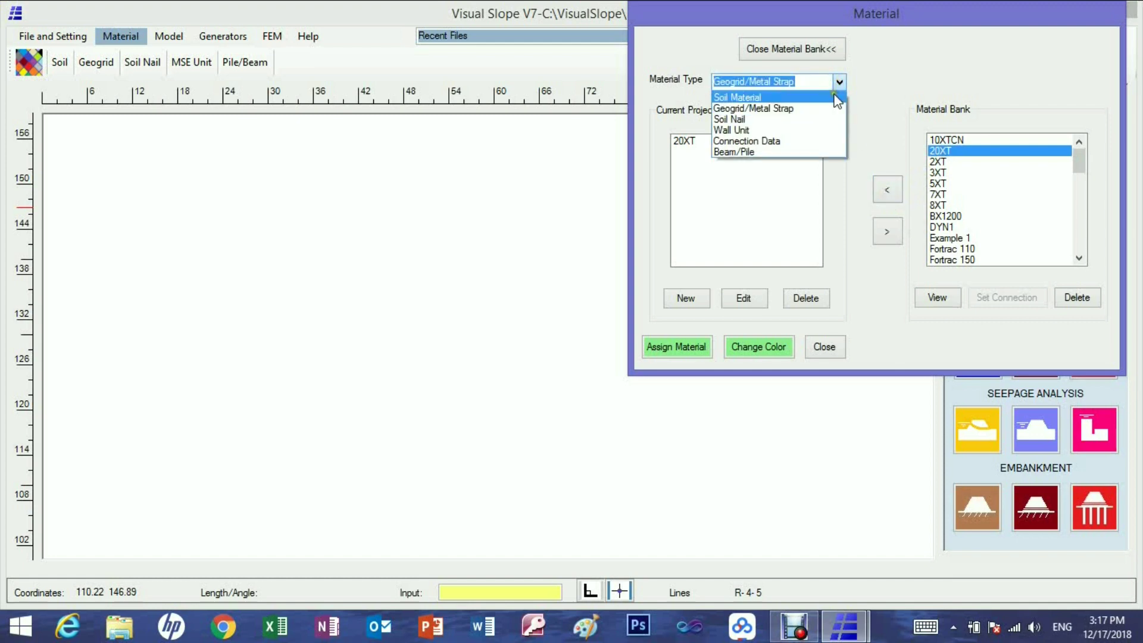
left_click(812, 119)
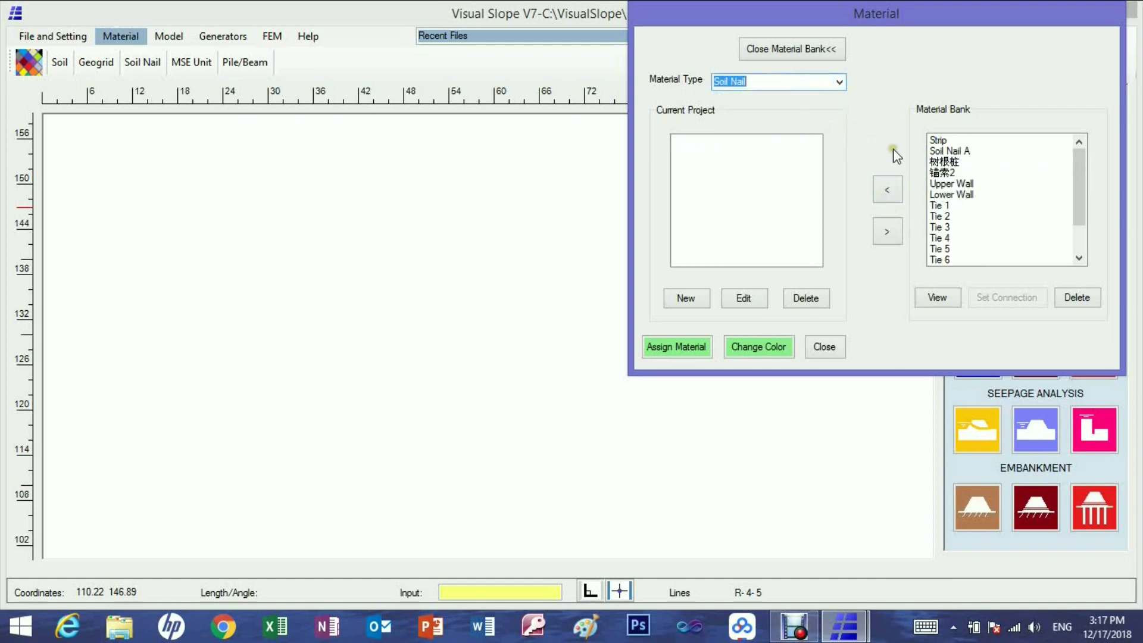
left_click(1078, 258)
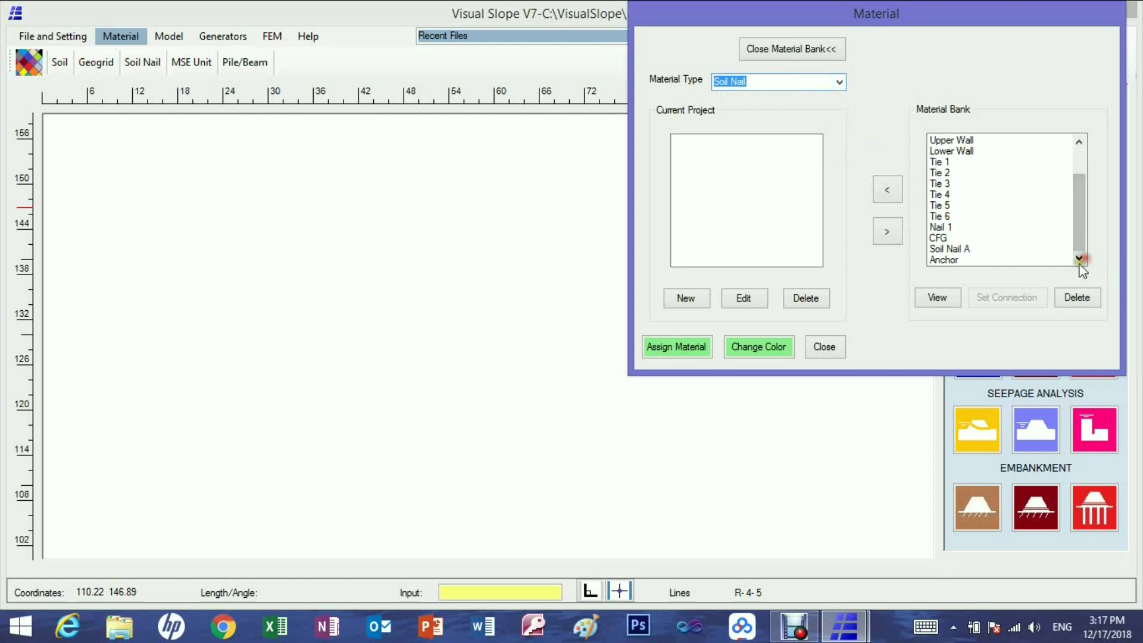
left_click(951, 260)
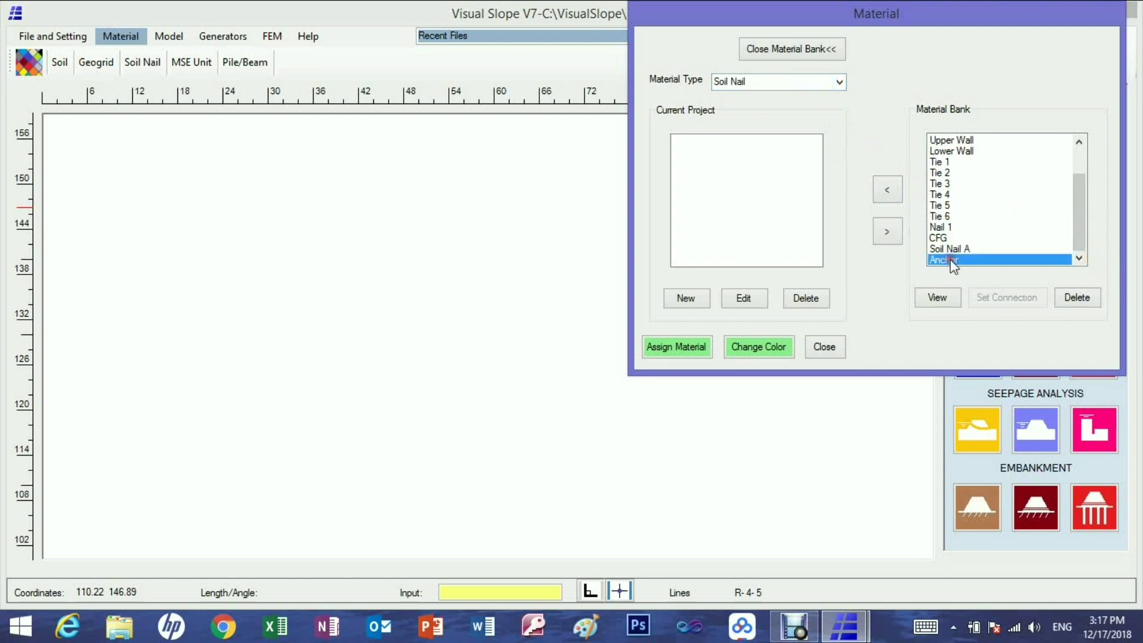
left_click(887, 190)
- Give Anchor a dark basic colour swatch and close the Material dialog
left_click(752, 350)
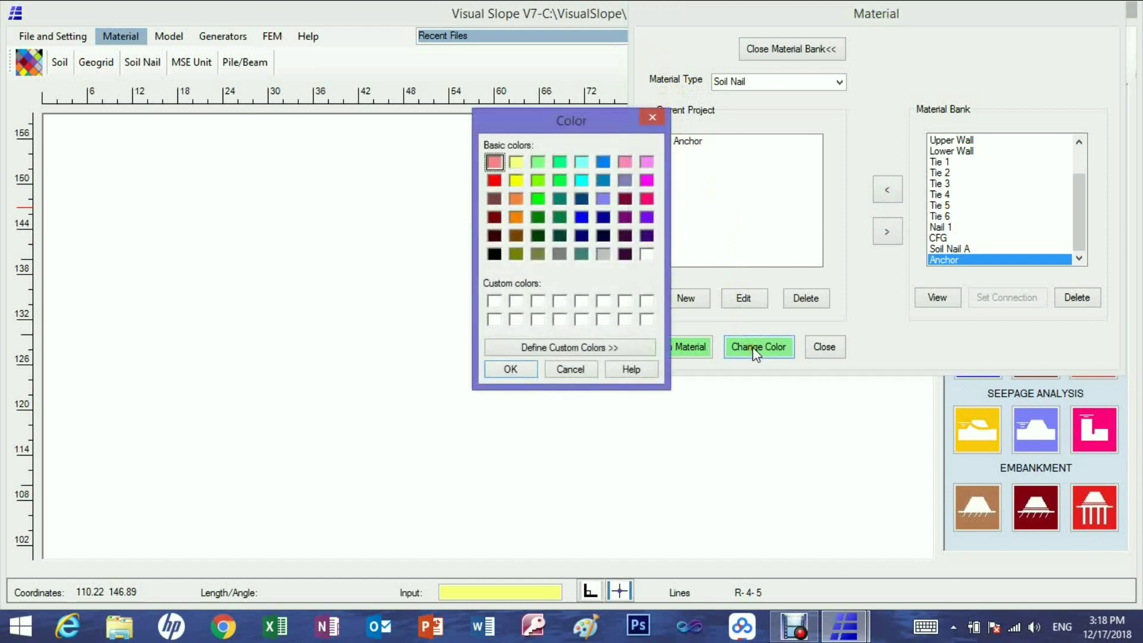
left_click(581, 198)
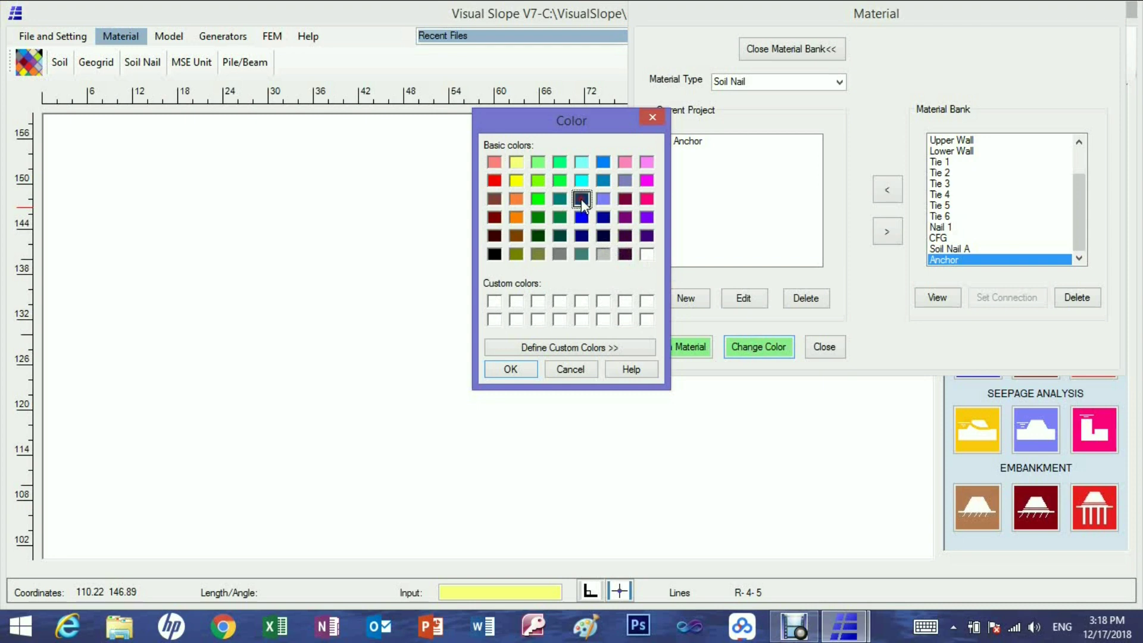
left_click(510, 369)
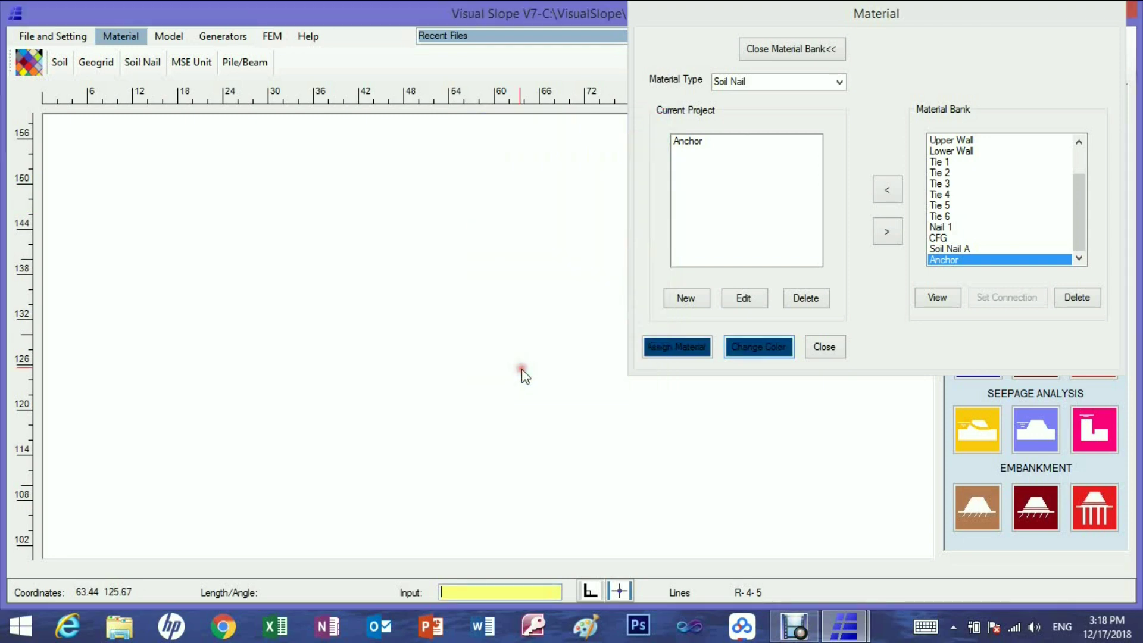
left_click(827, 348)
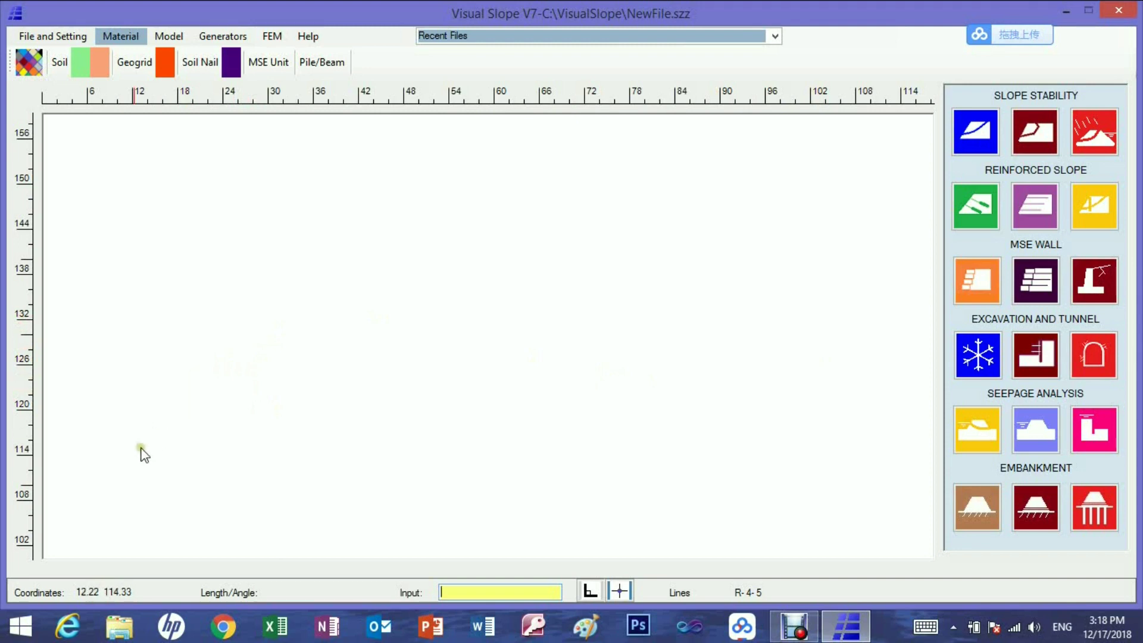
- Draw the ground line from (20,120): 20 flat, up to (60,145), then 45 along the crest
type("20 120")
left_click(168, 36)
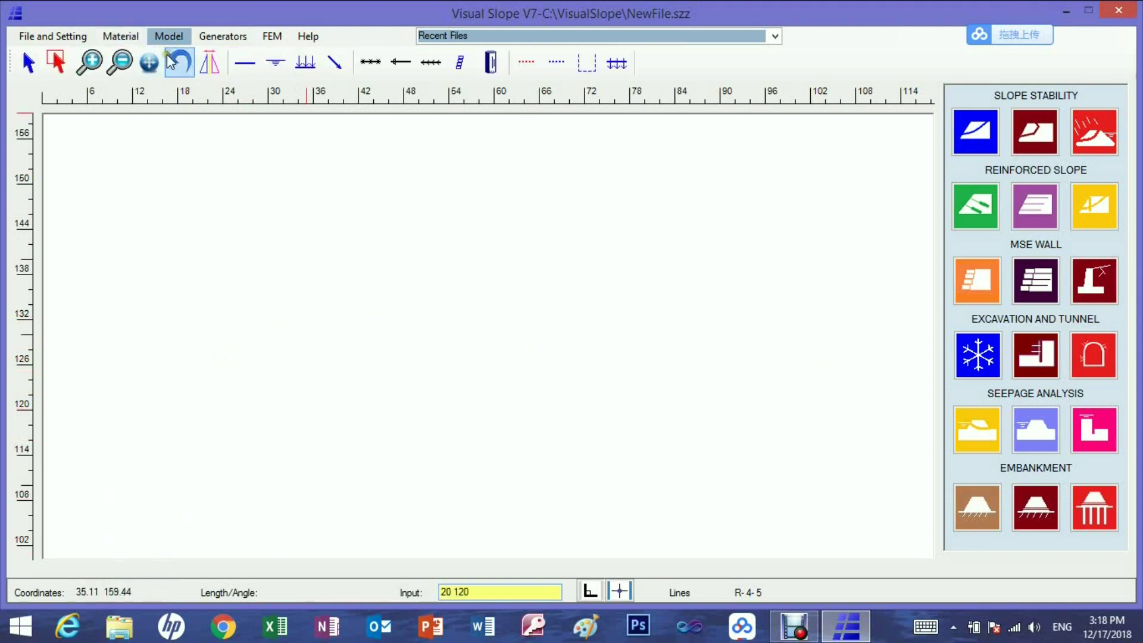
left_click(244, 62)
left_click(474, 590)
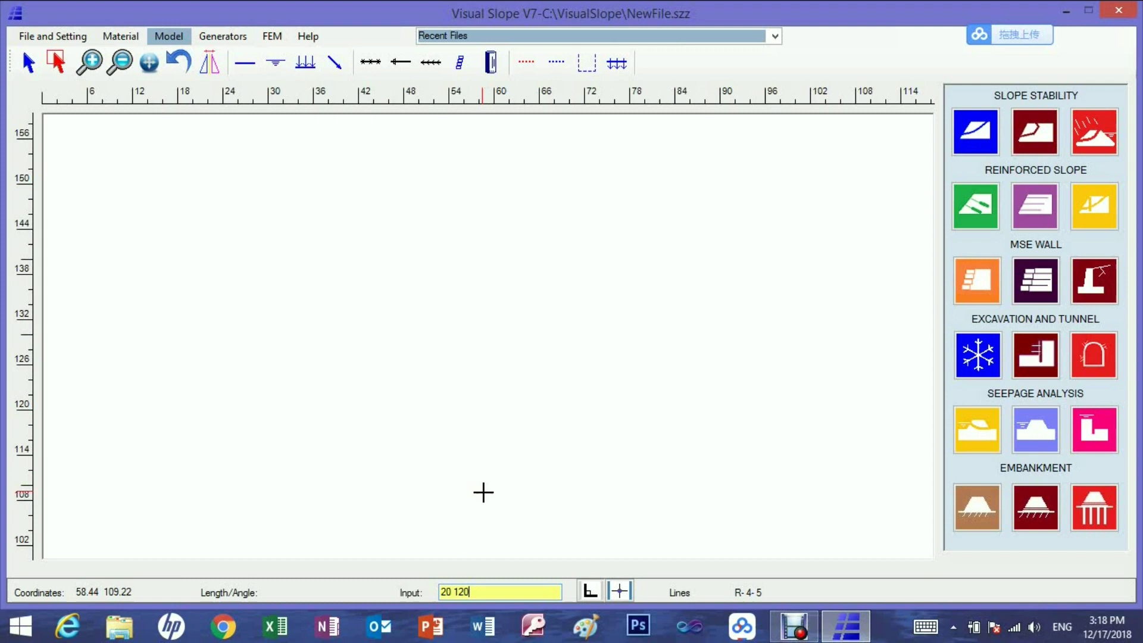
key("Return")
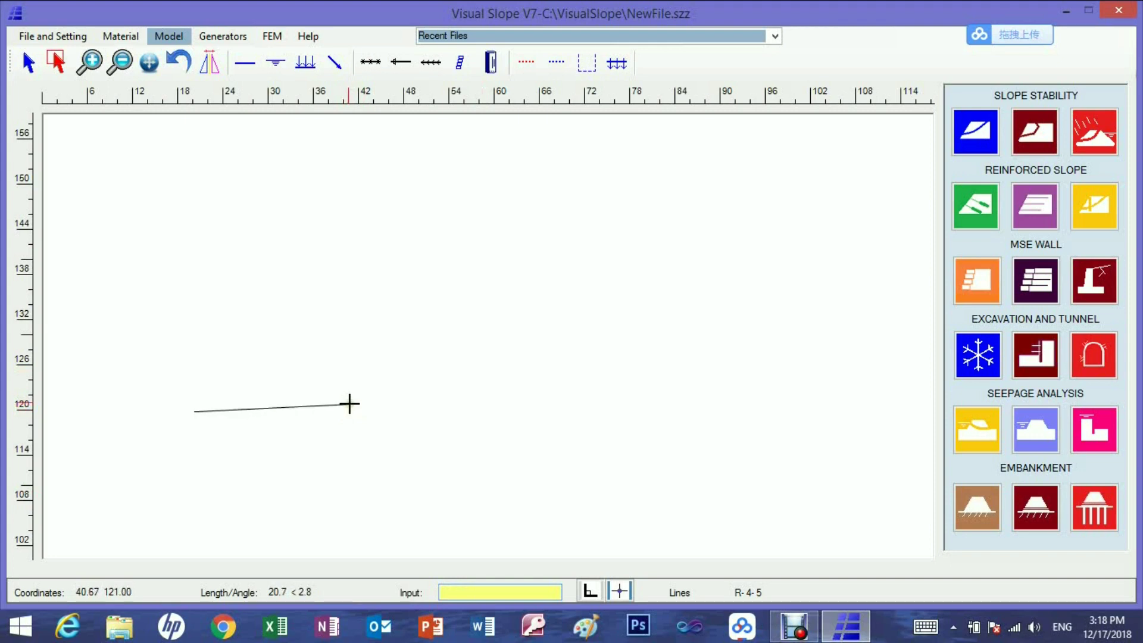
type("20 <0")
key("Return")
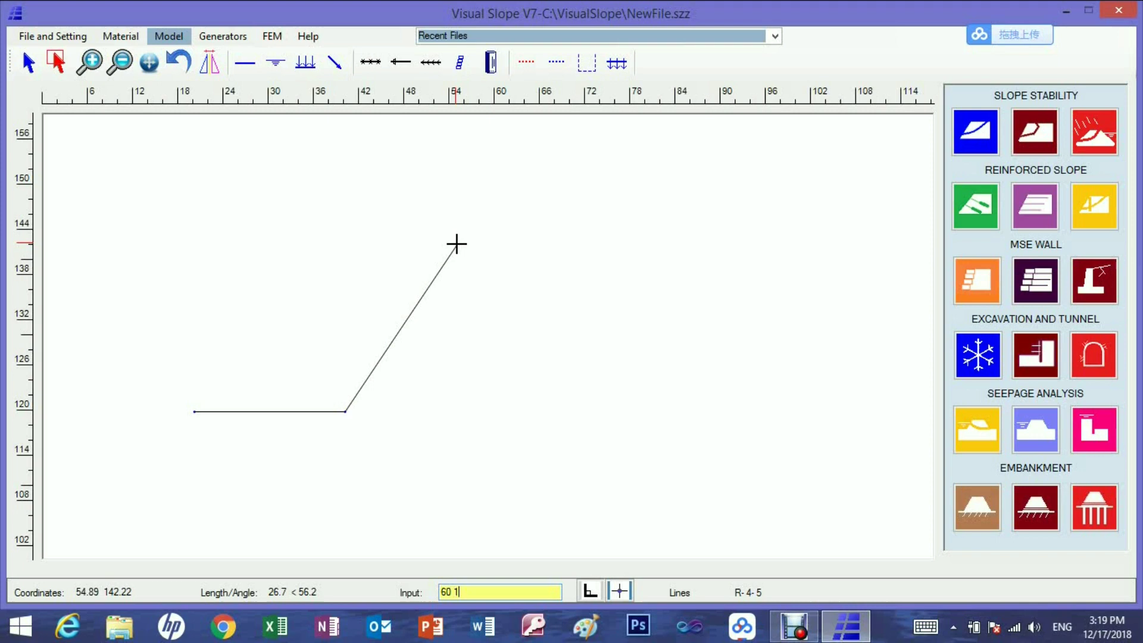
key("Return")
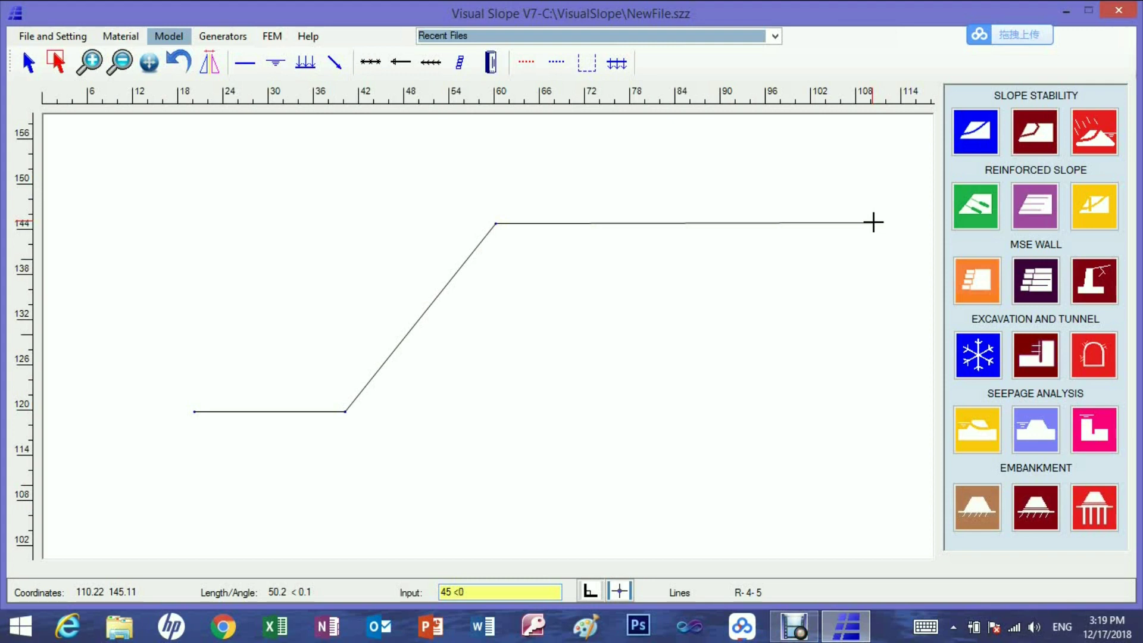
key("Return")
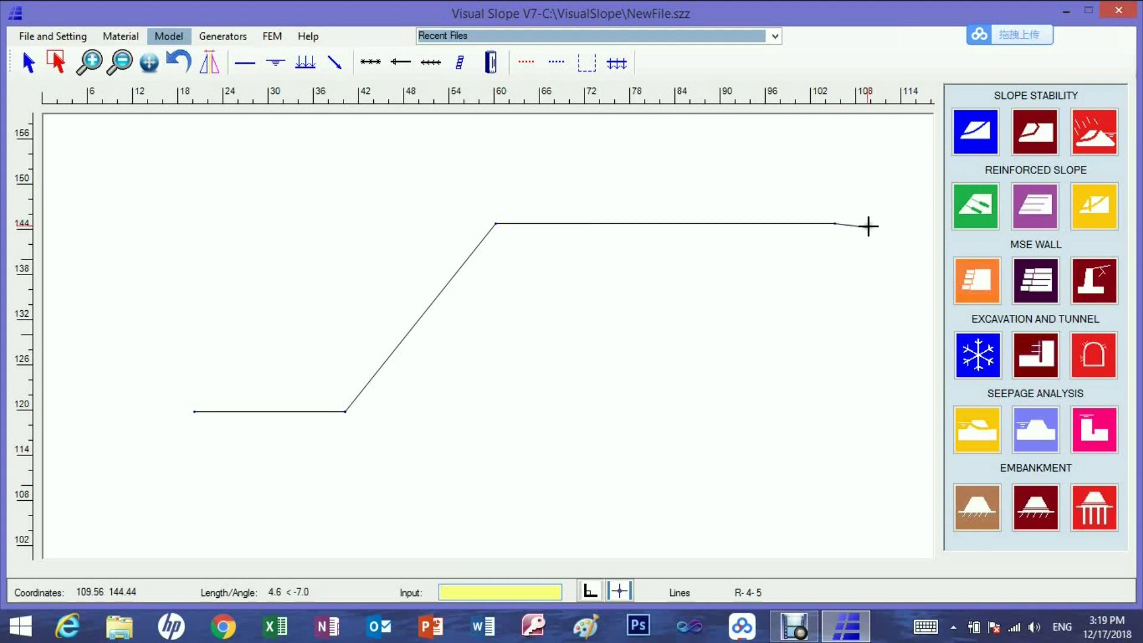
right_click(881, 327)
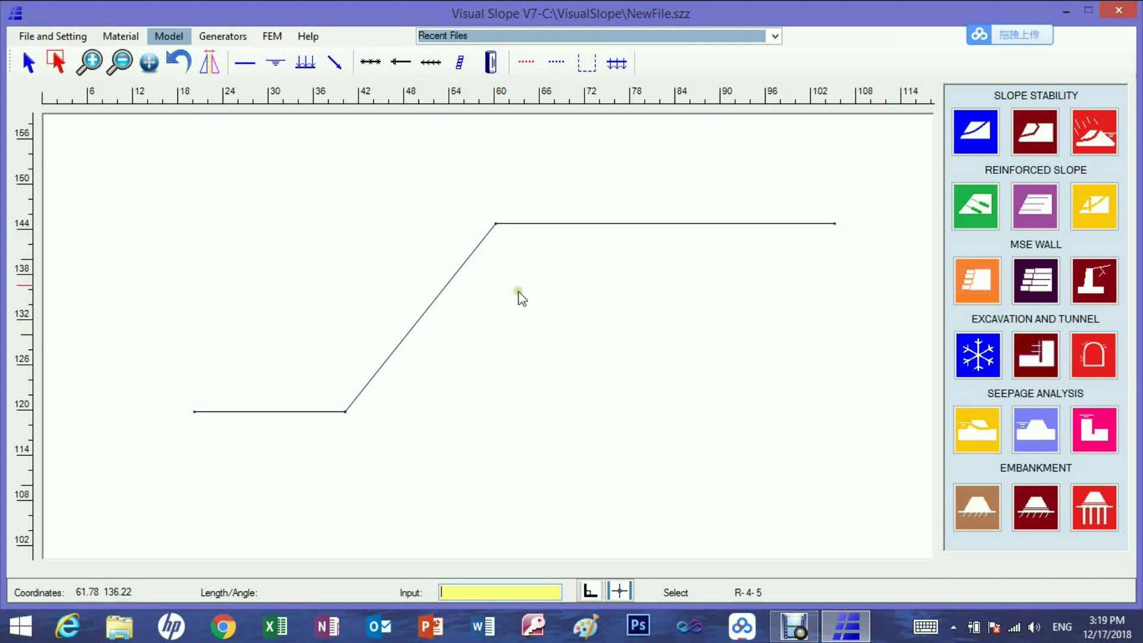
- Draw a second inclined line from near the toe up to the crest surface
left_click(241, 62)
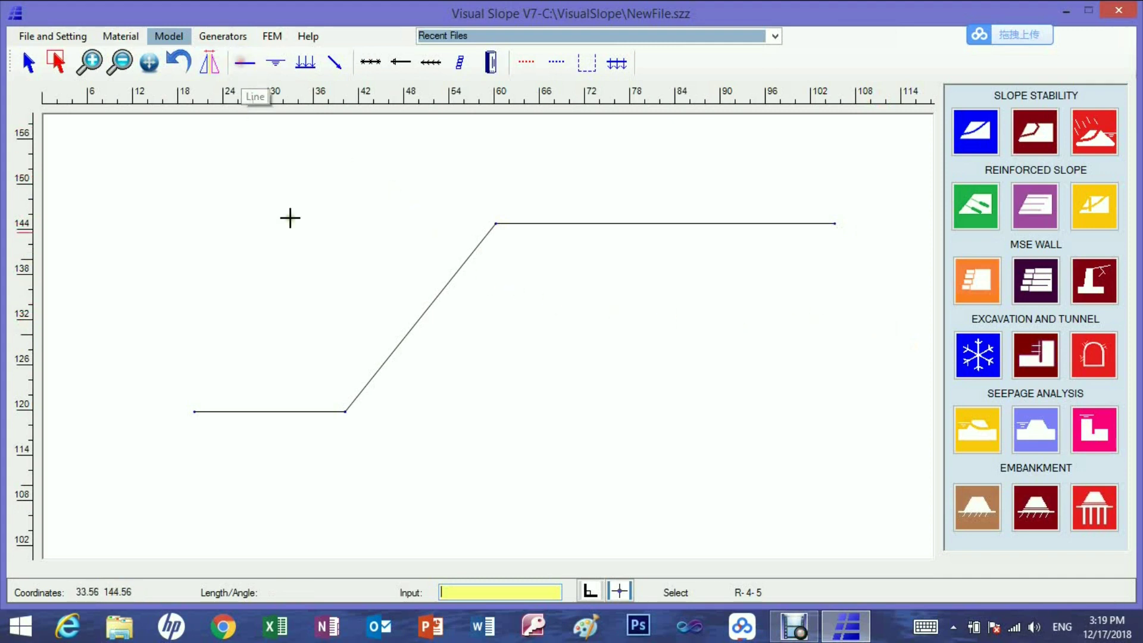
left_click(344, 411)
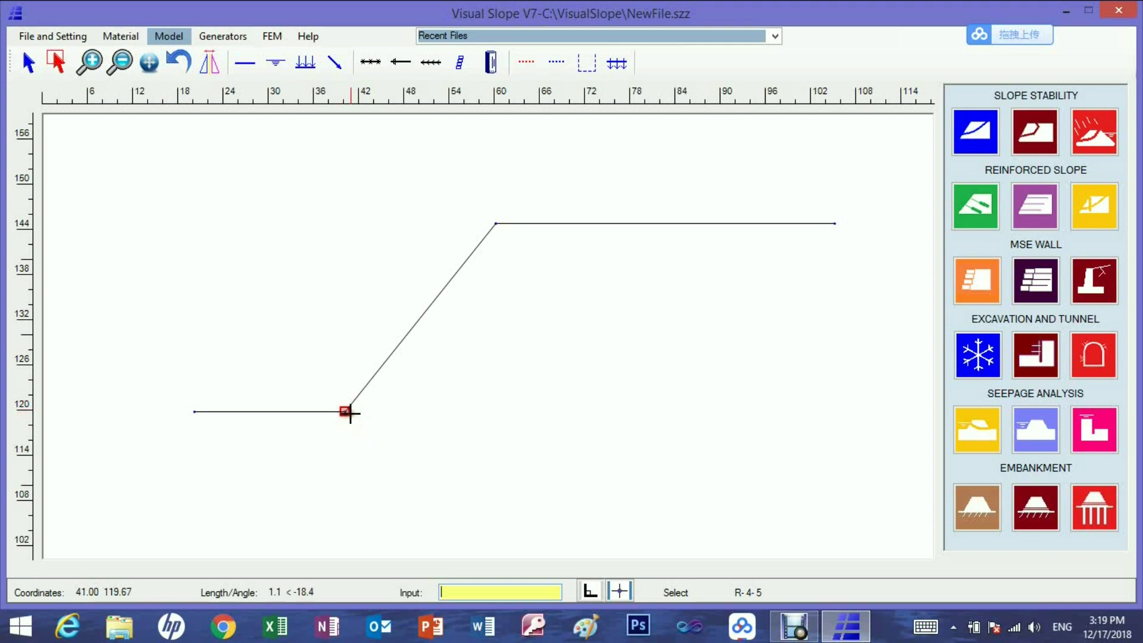
left_click(535, 412)
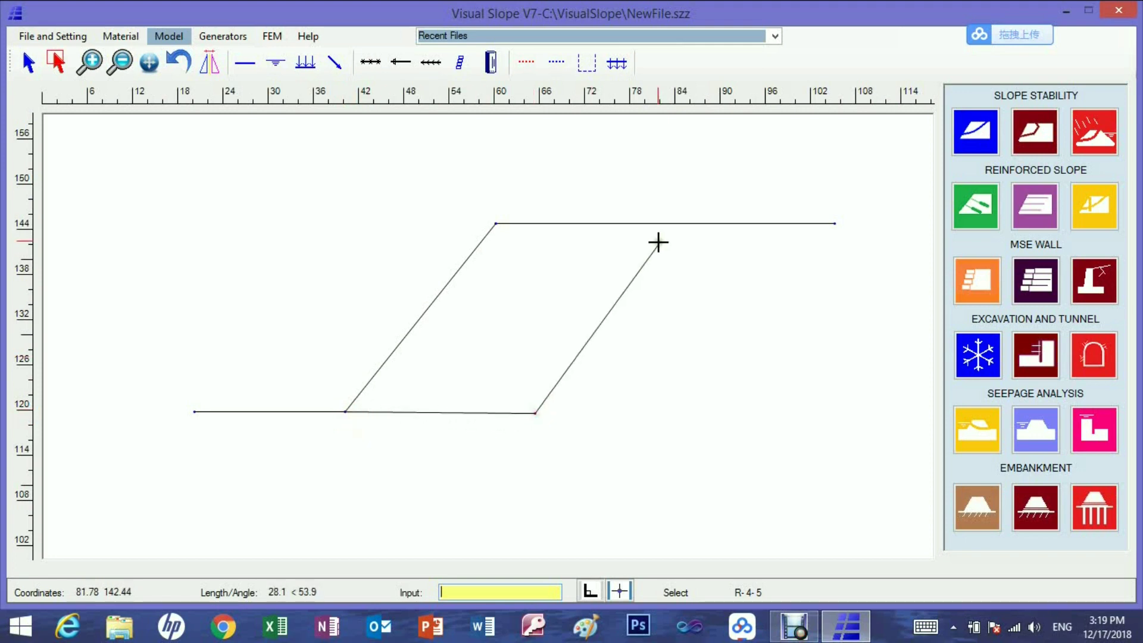
left_click(667, 223)
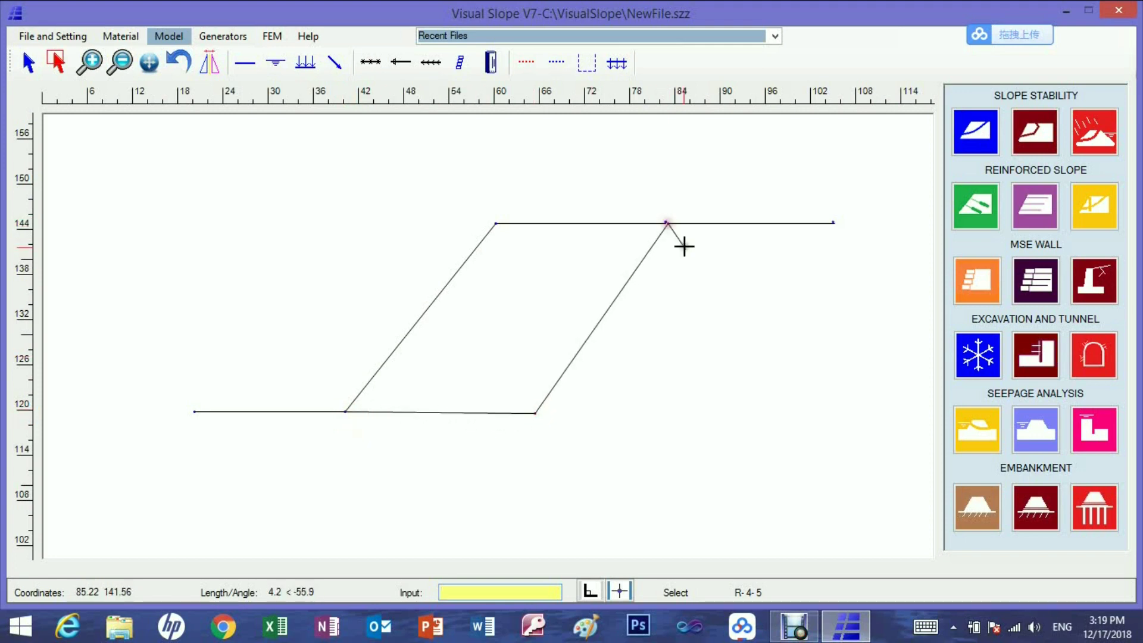
right_click(694, 263)
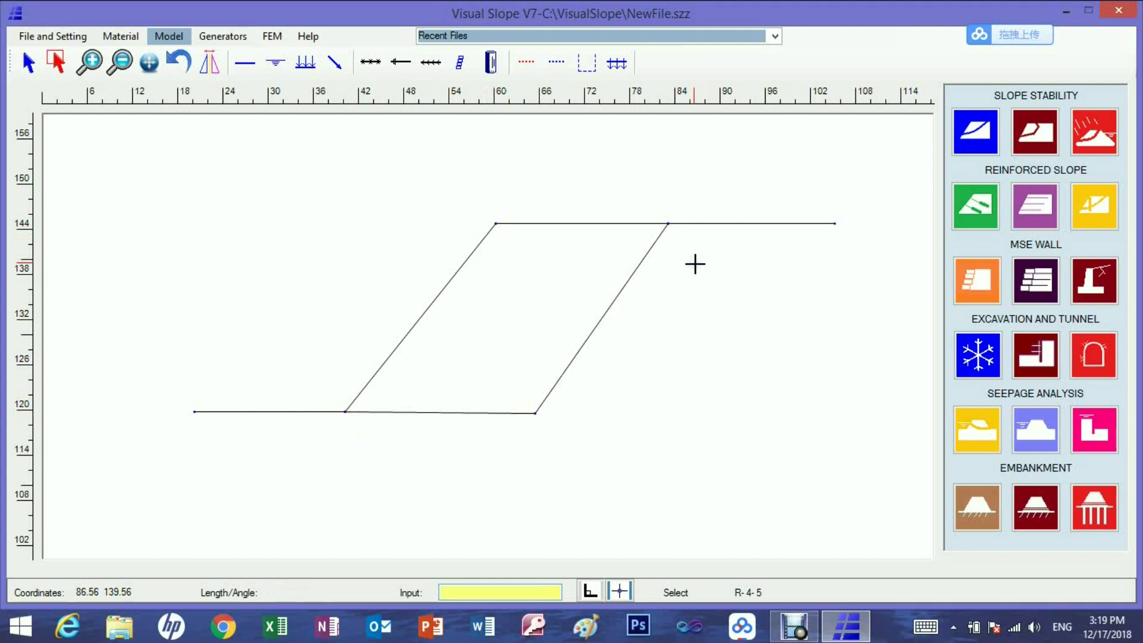
left_click(695, 281)
- Apply Boundary Around to close the model down both ends and across the base
left_click(588, 69)
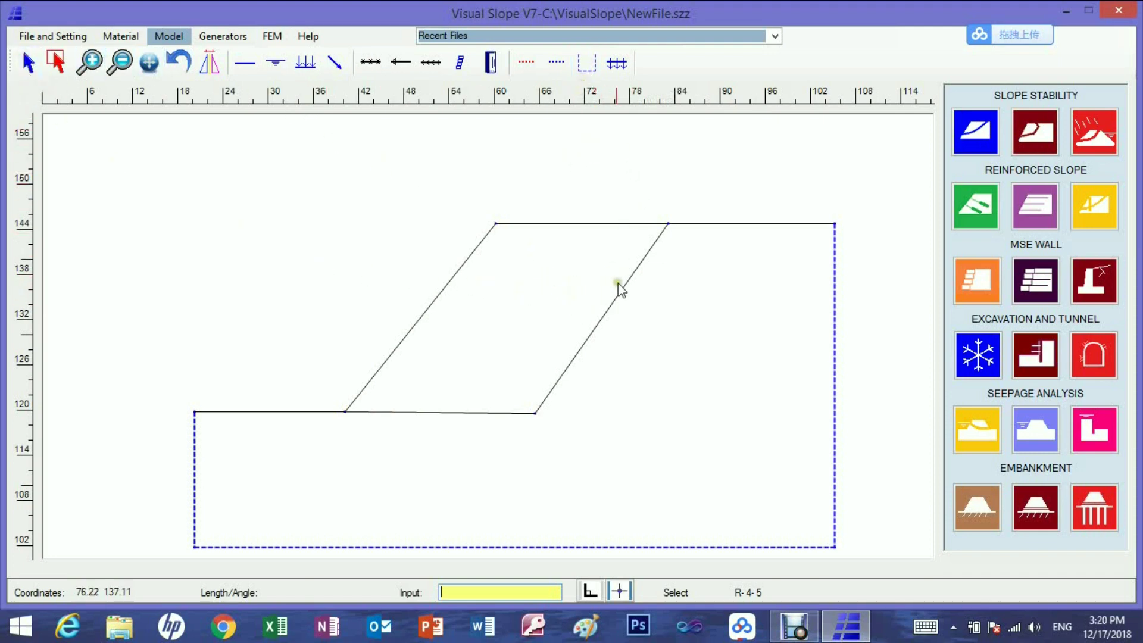
- Move the second line's lower vertex to X 60, Y 120
left_click(535, 413)
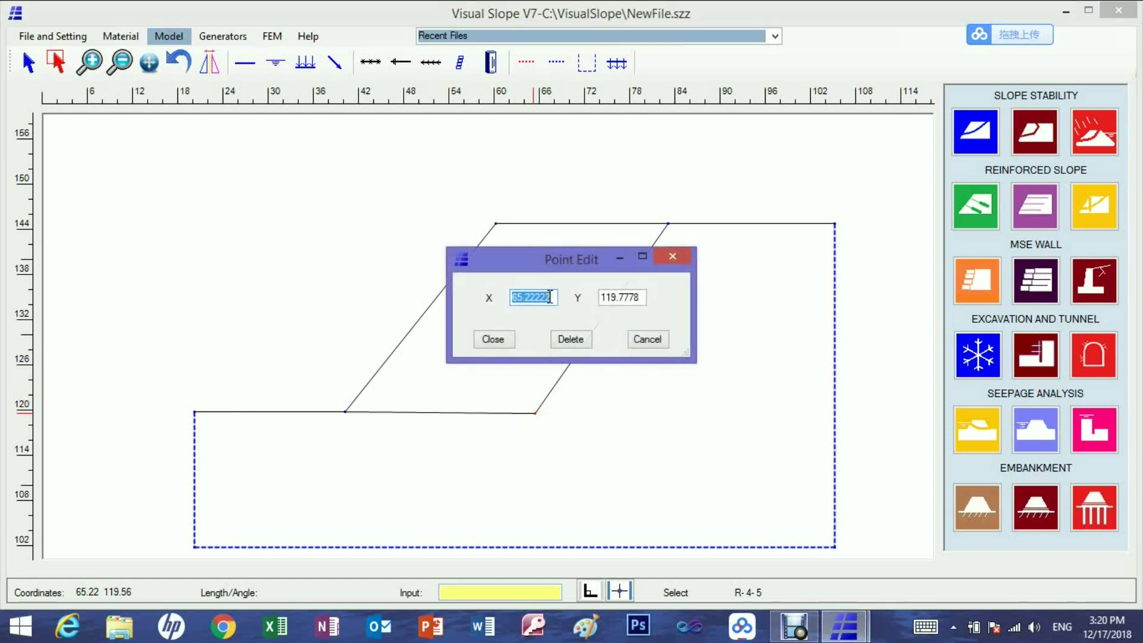
type("60")
left_click_drag(641, 304, 601, 301)
type("120")
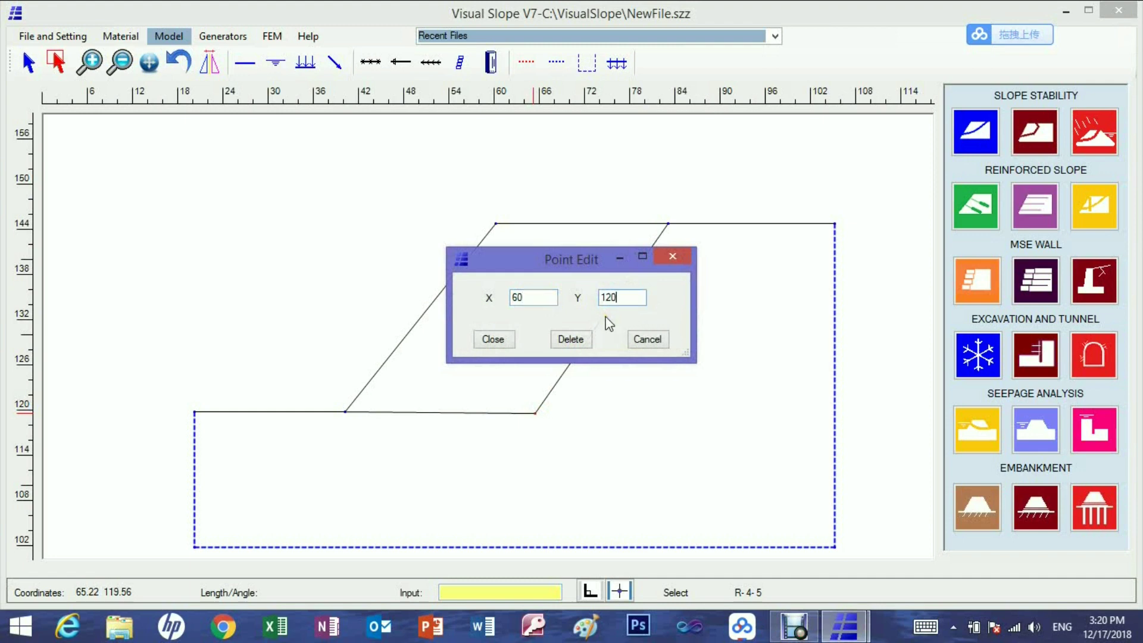
left_click(498, 337)
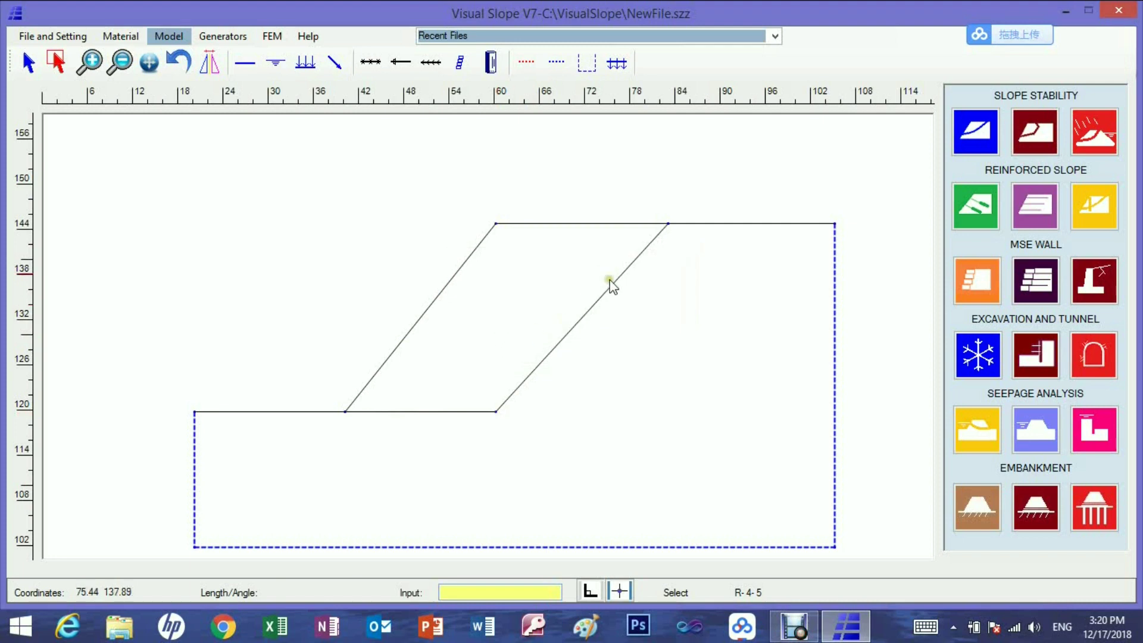
- Move the second line's crest vertex to X 80, giving (80,145)
left_click(667, 225)
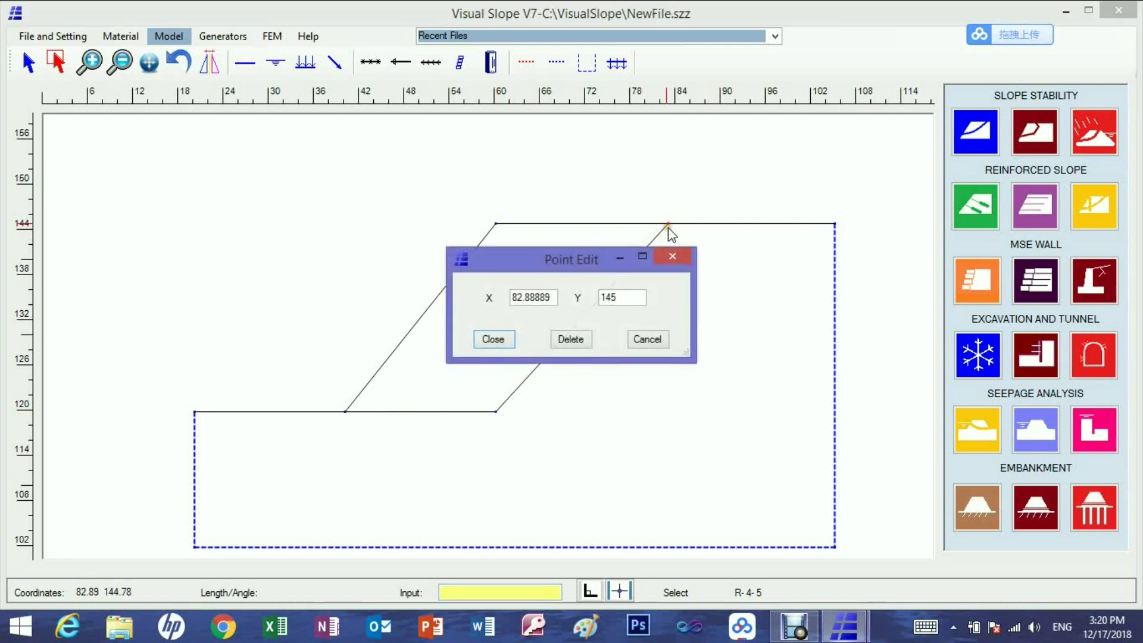
left_click_drag(555, 294, 516, 297)
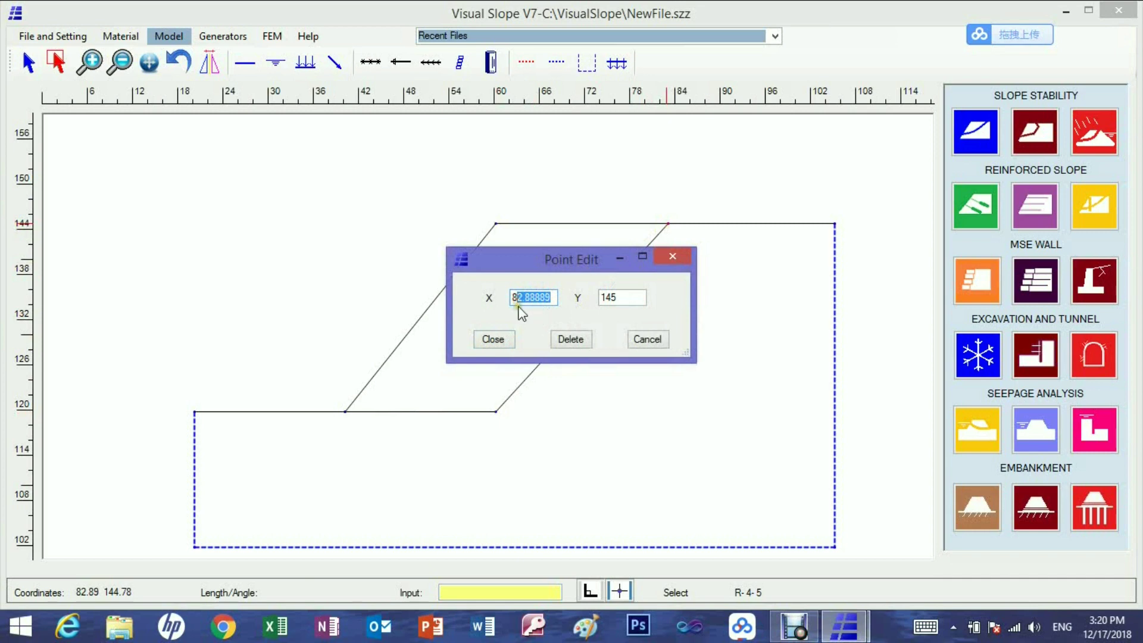
type("0")
left_click(491, 340)
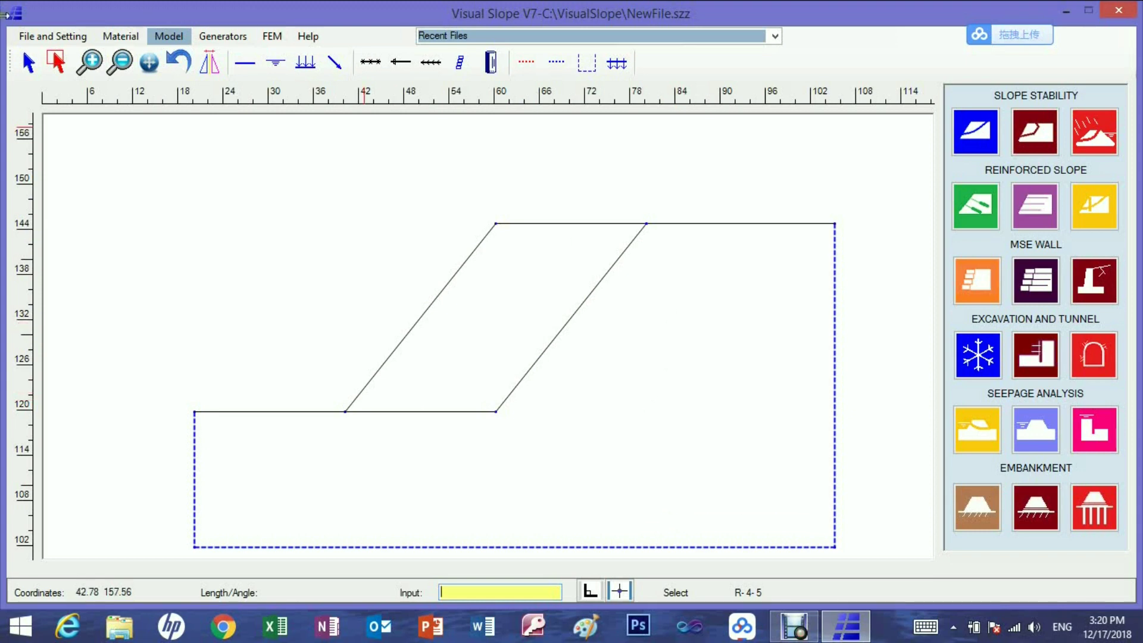
left_click(83, 88)
left_click_drag(471, 204, 527, 243)
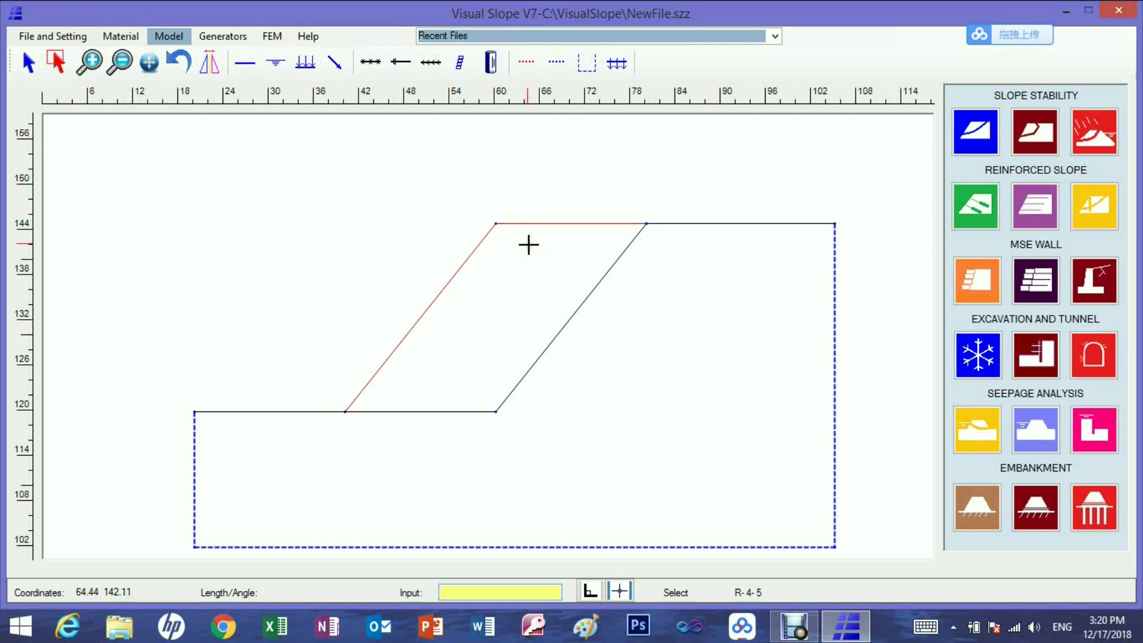
right_click(528, 244)
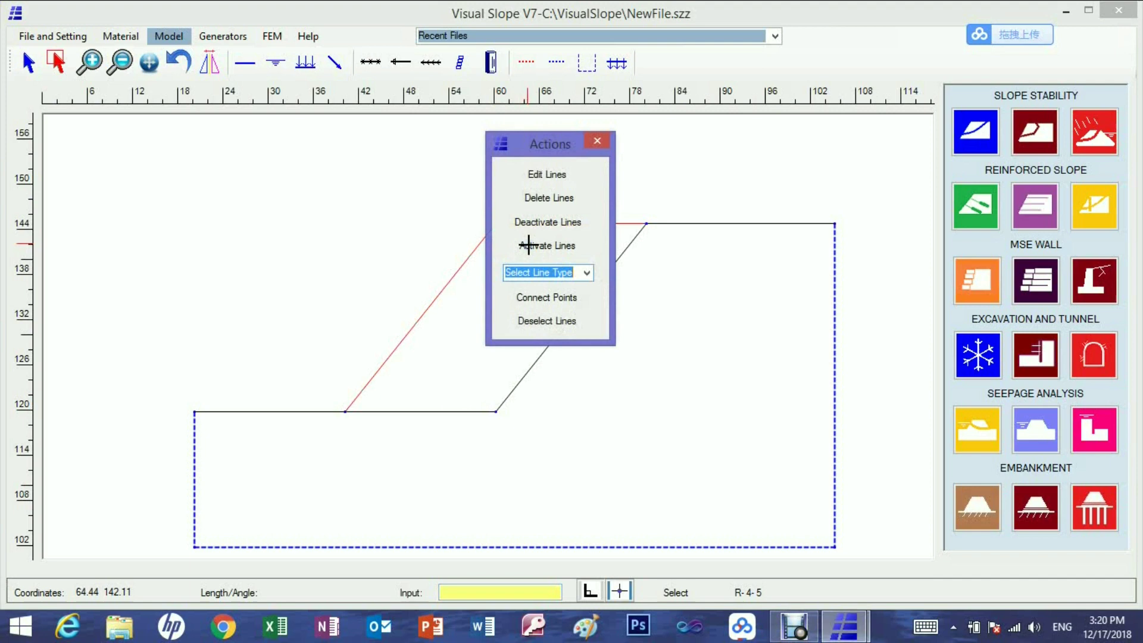
left_click(546, 176)
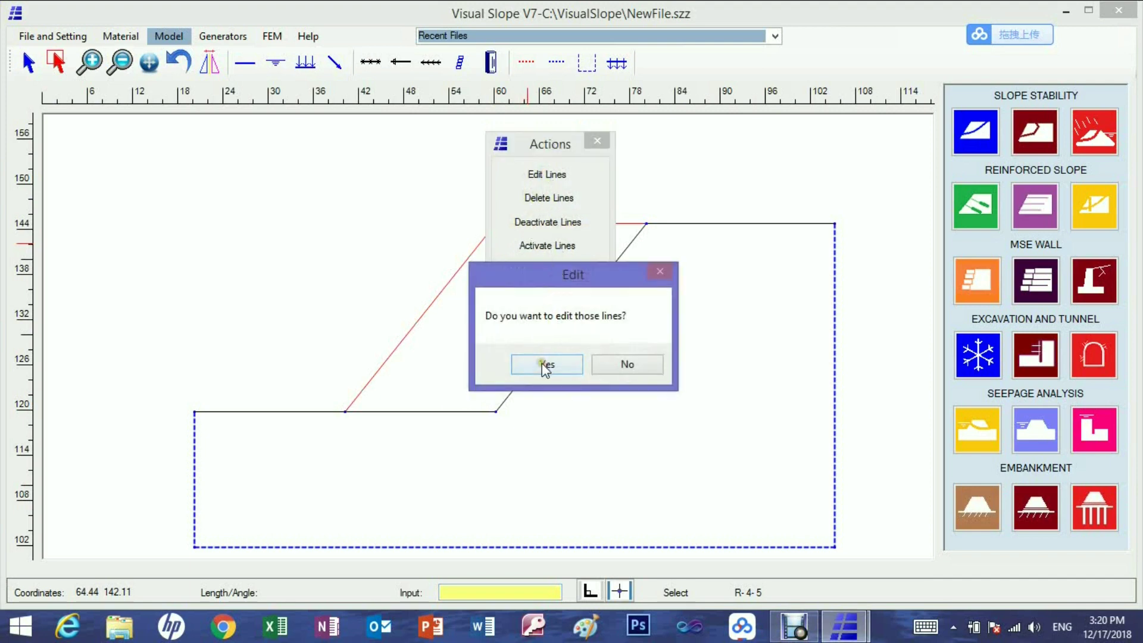
left_click(543, 365)
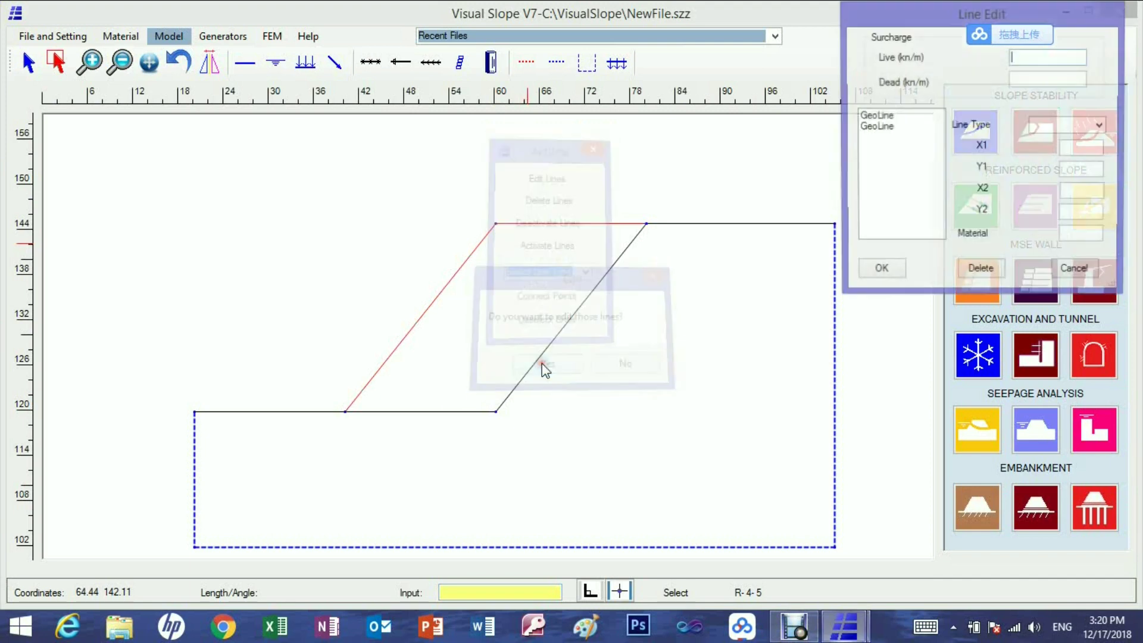
left_click(883, 117)
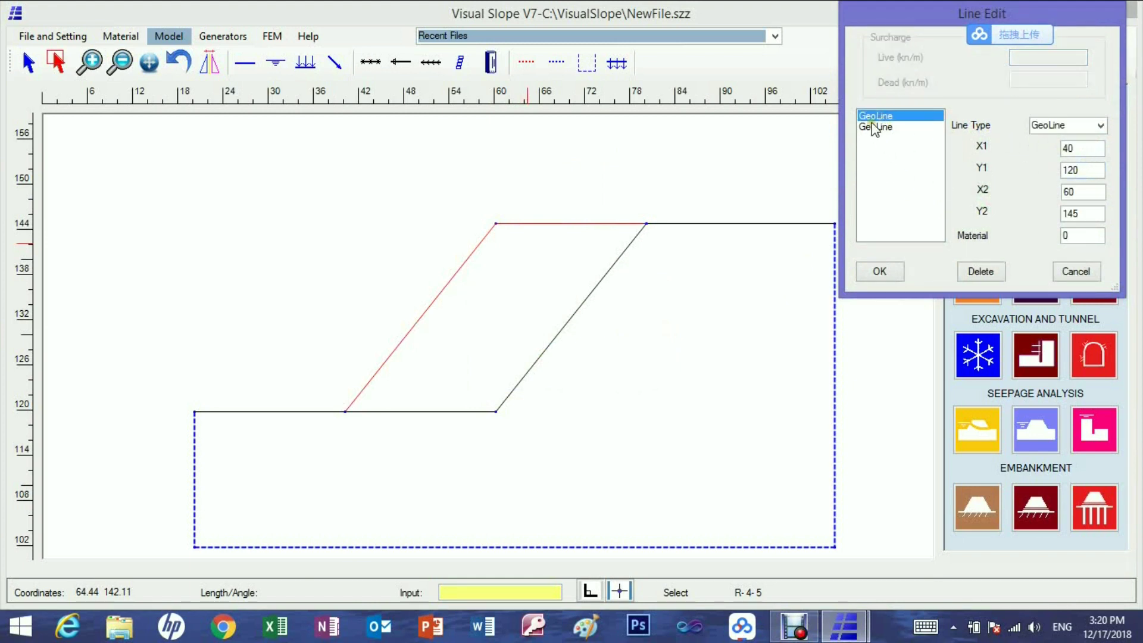
left_click(875, 127)
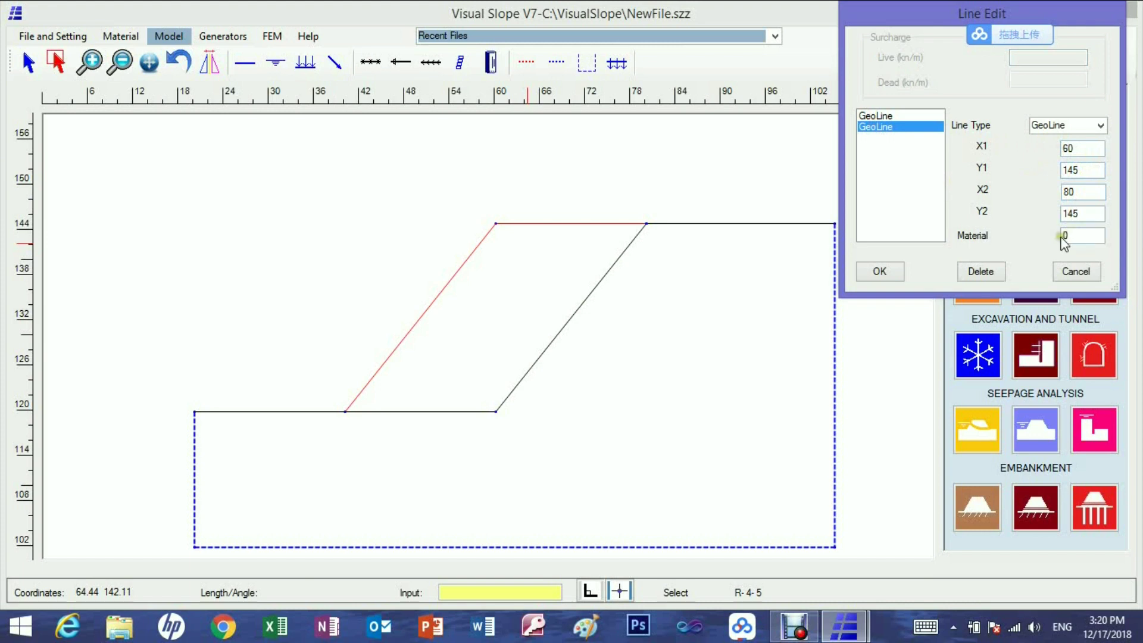
left_click(1076, 272)
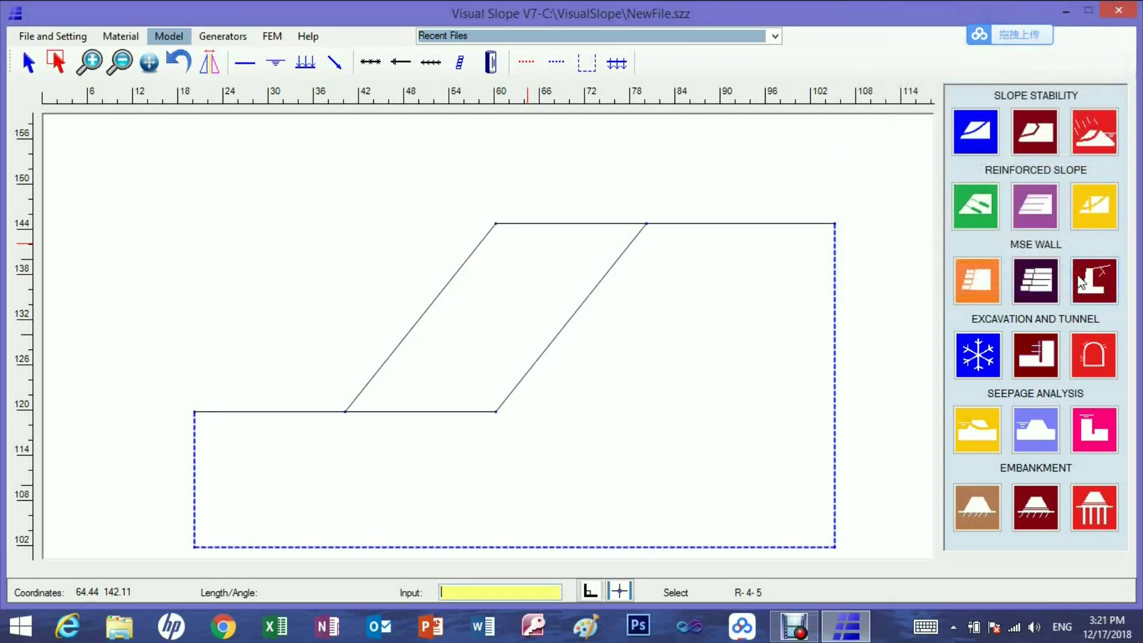
left_click(56, 61)
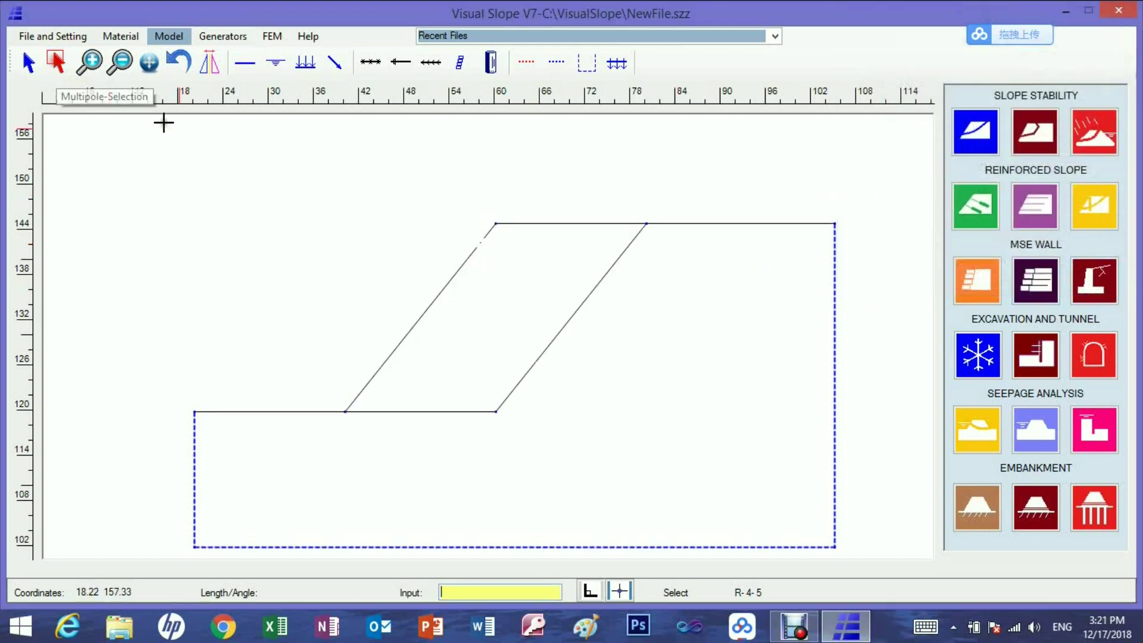
left_click(476, 208)
left_click_drag(476, 209, 512, 248)
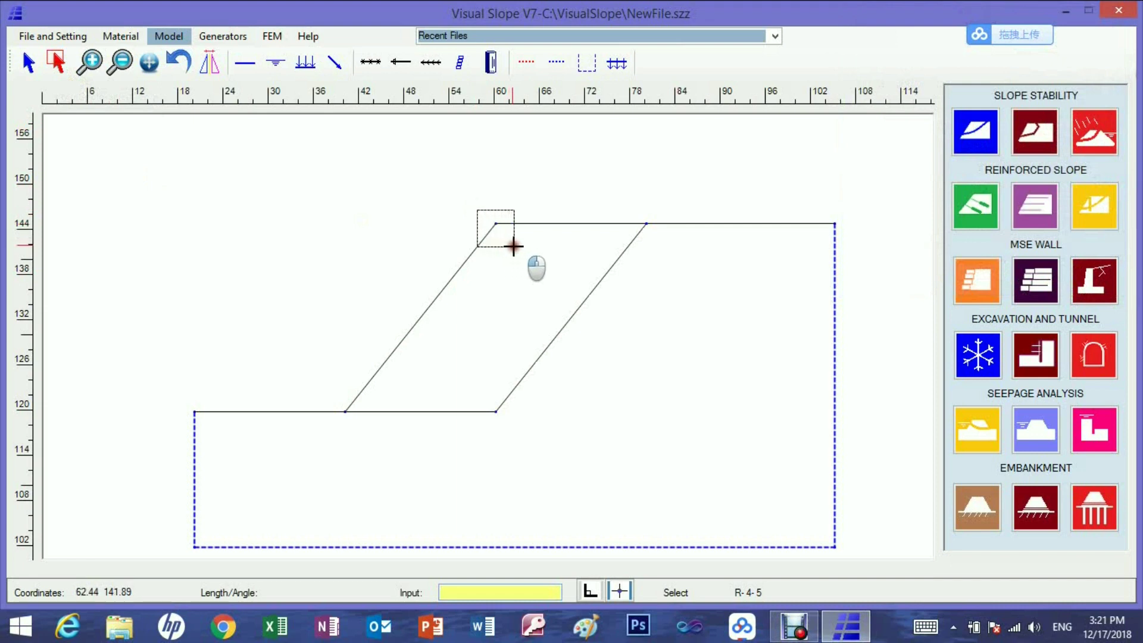
left_click_drag(684, 209, 724, 245)
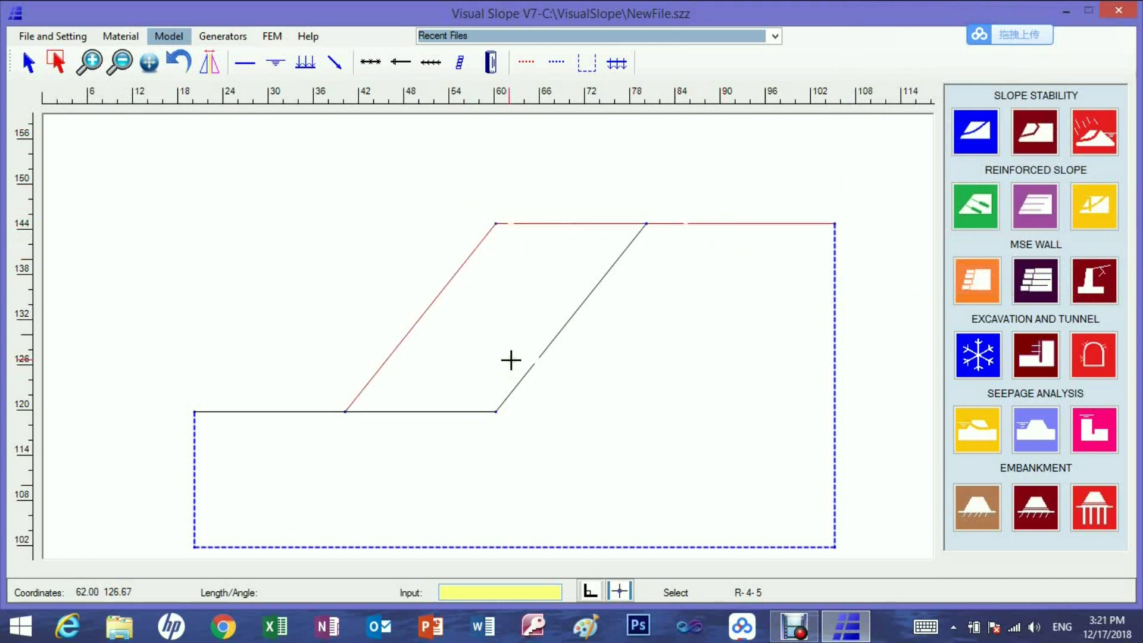
left_click_drag(496, 370, 534, 394)
right_click(590, 351)
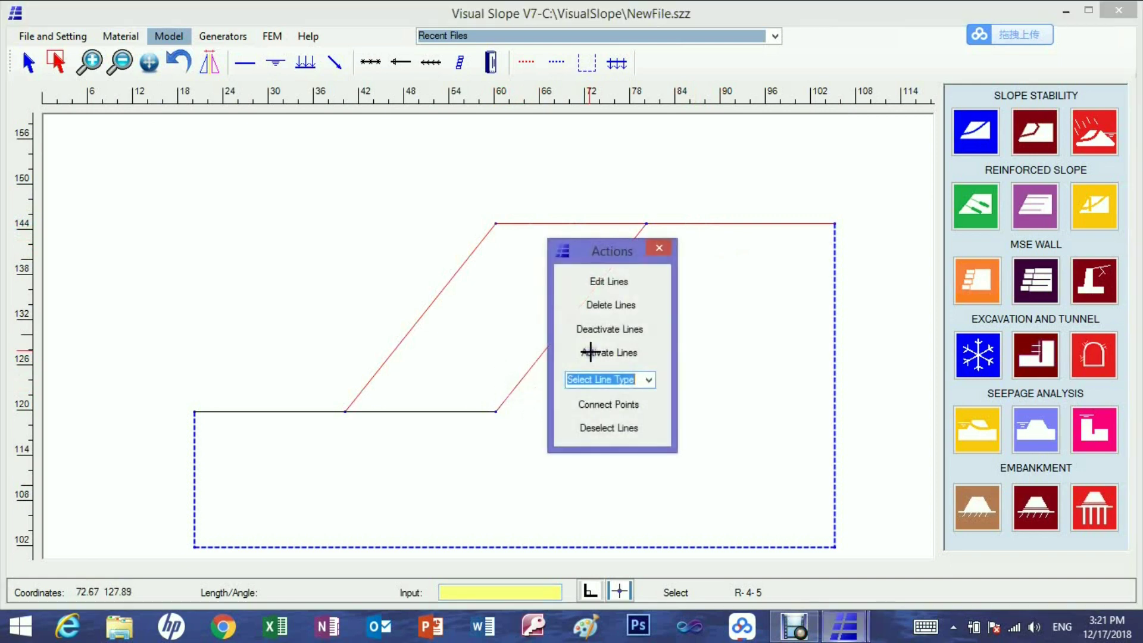
left_click(610, 304)
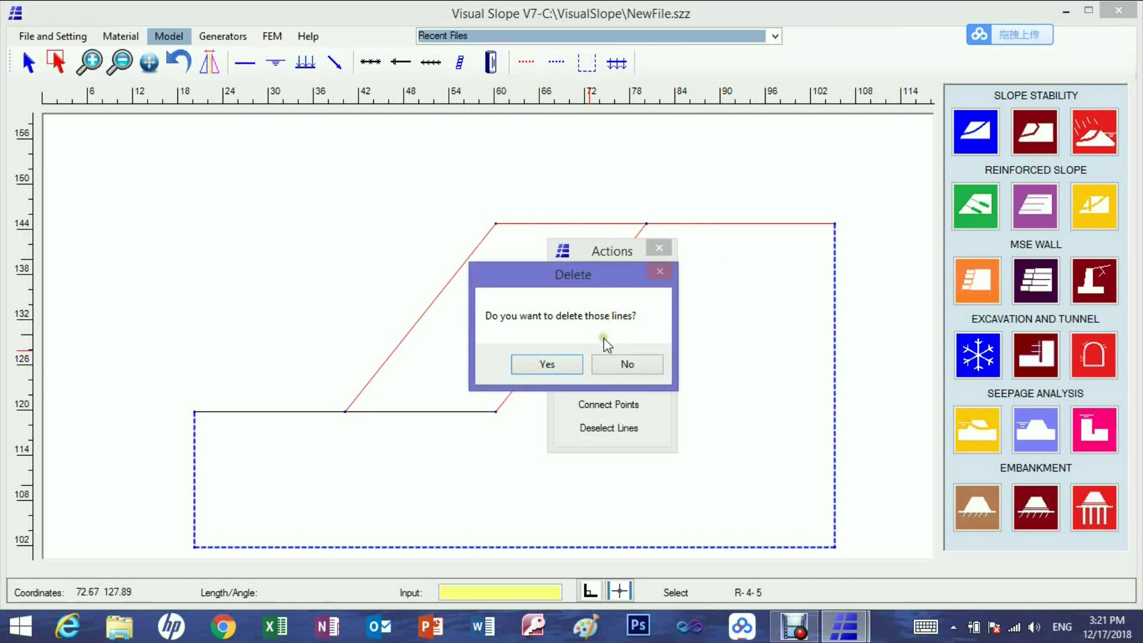
left_click(558, 364)
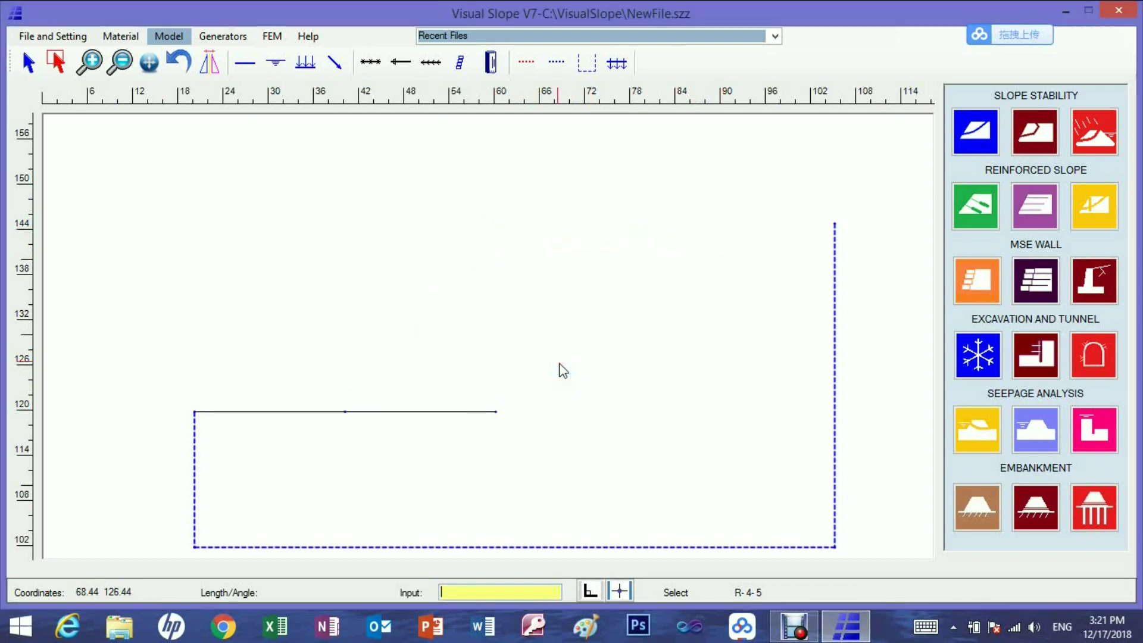
left_click(181, 63)
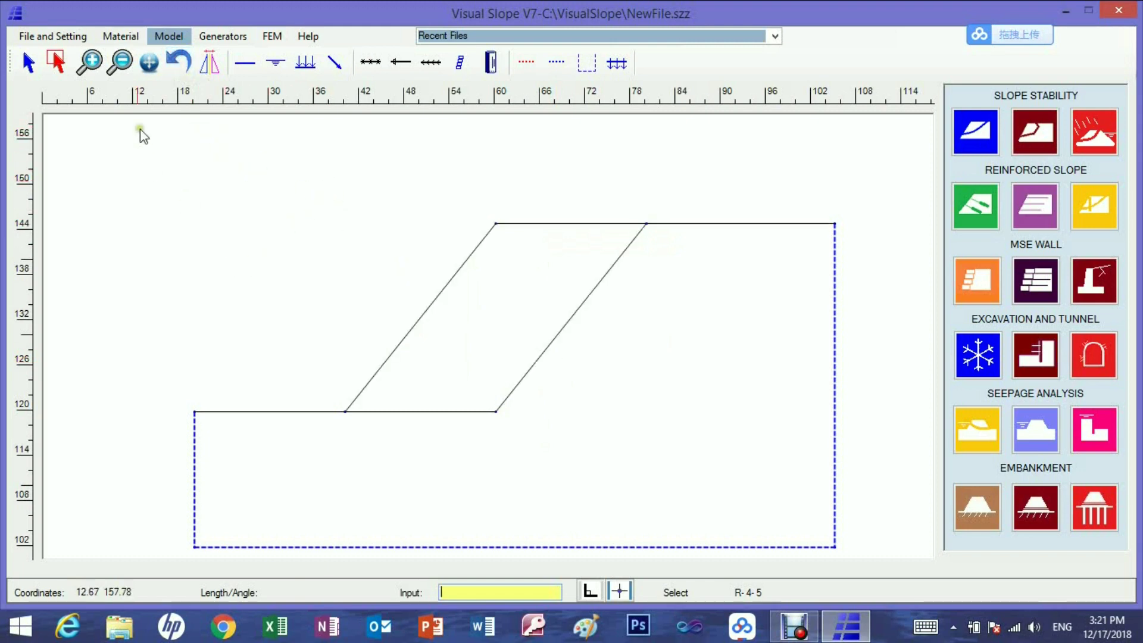
left_click(59, 65)
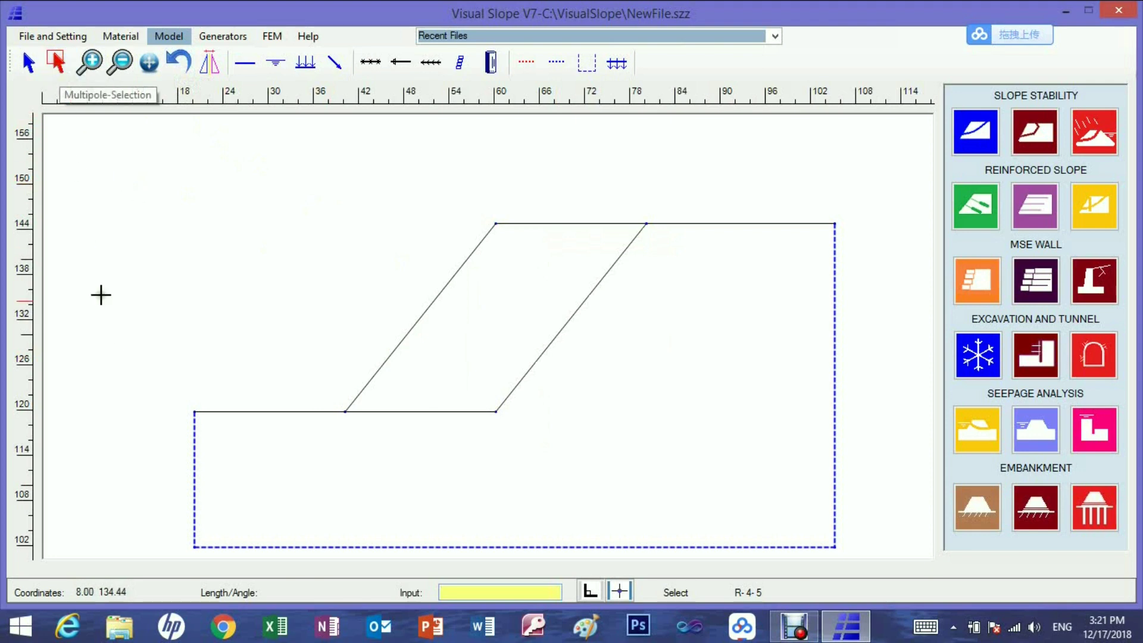
left_click_drag(188, 495, 224, 498)
right_click(223, 486)
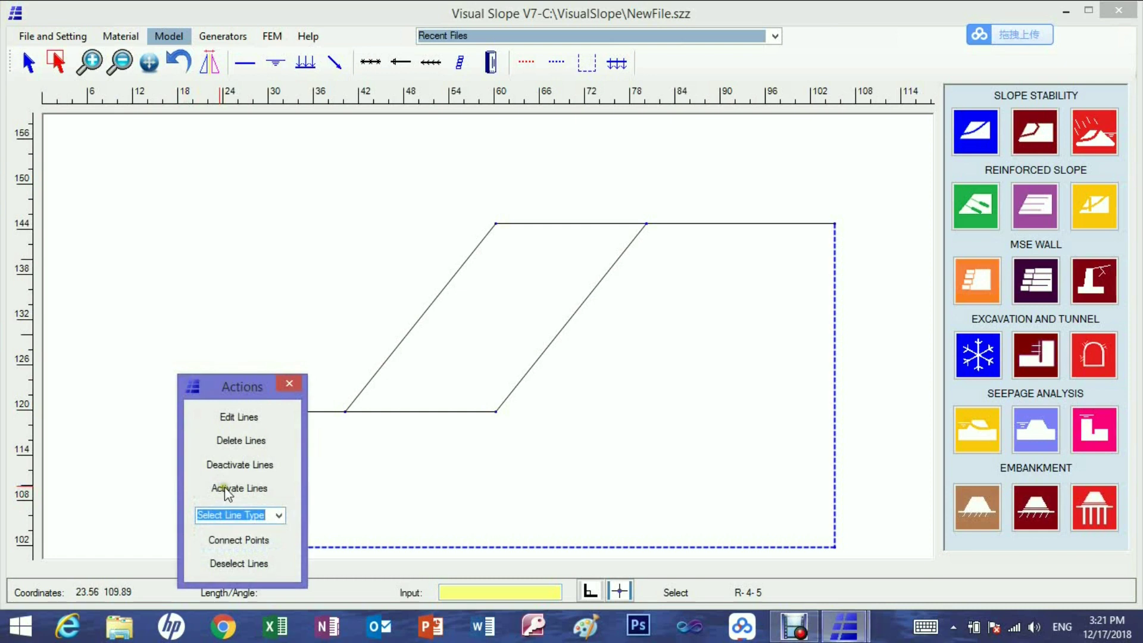
left_click(278, 514)
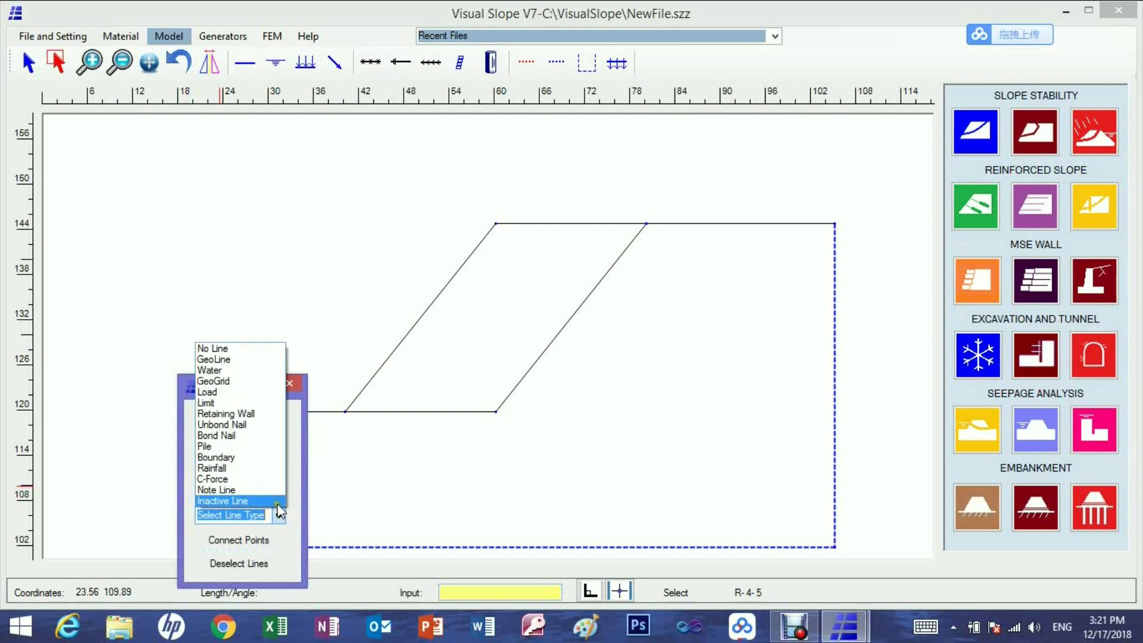
left_click(231, 359)
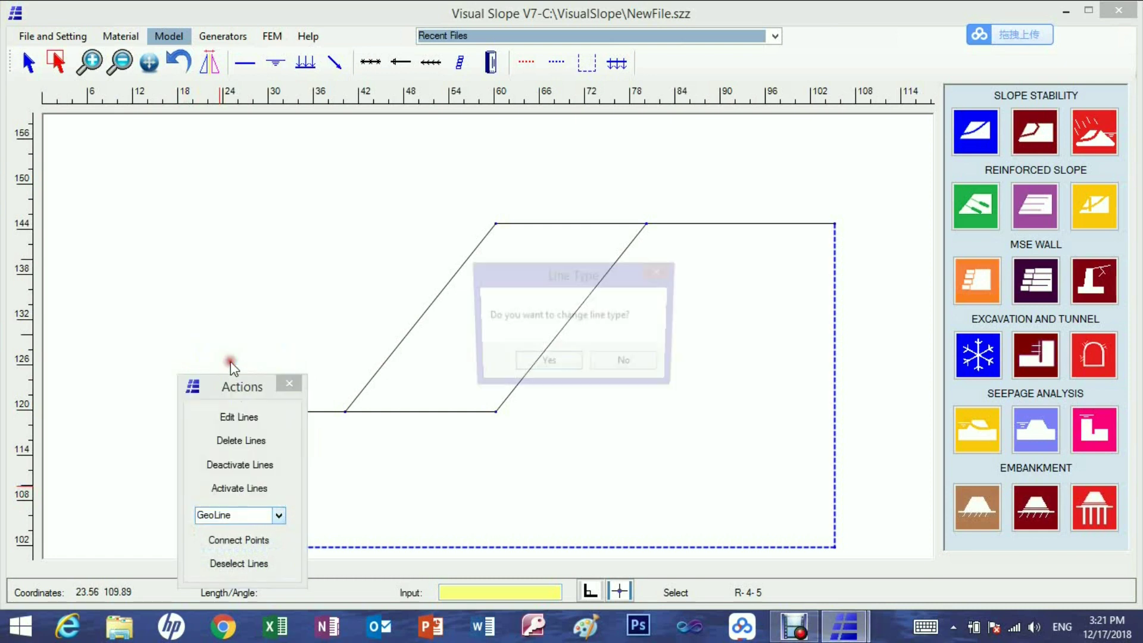
left_click(530, 364)
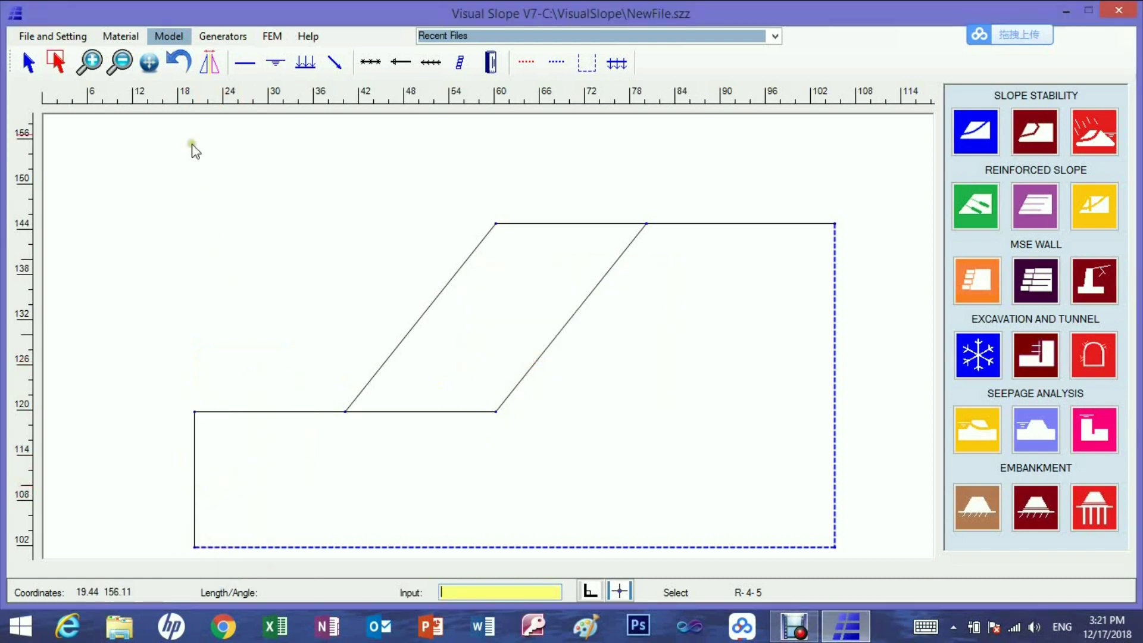
left_click(174, 69)
- Place a surcharge load along the crest from the slope top to the top-right corner
left_click(305, 66)
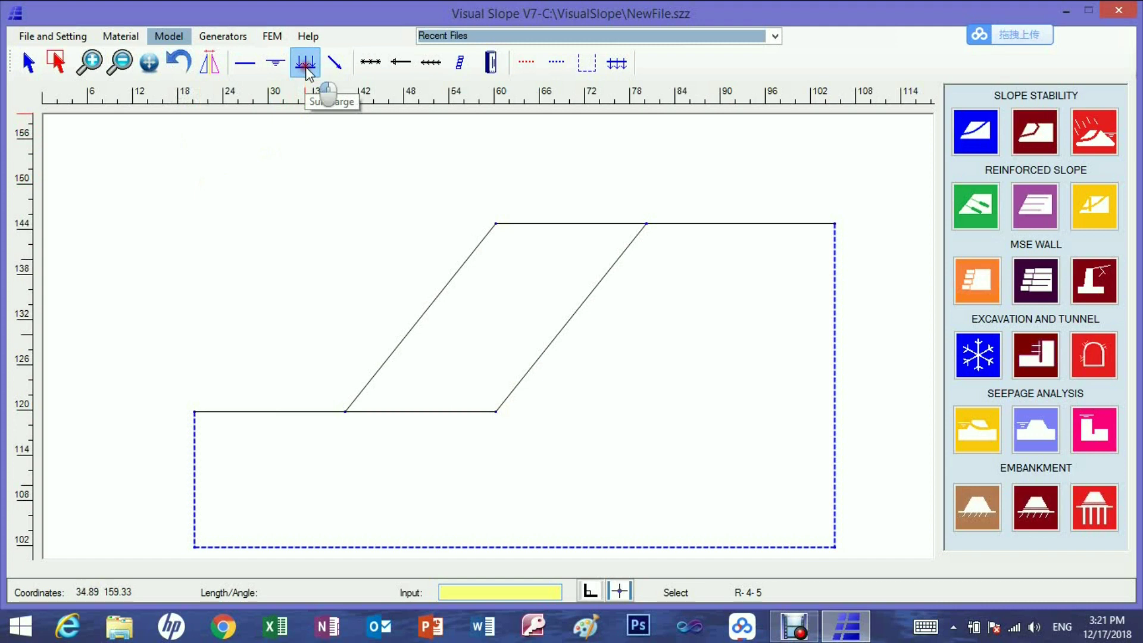
left_click(496, 223)
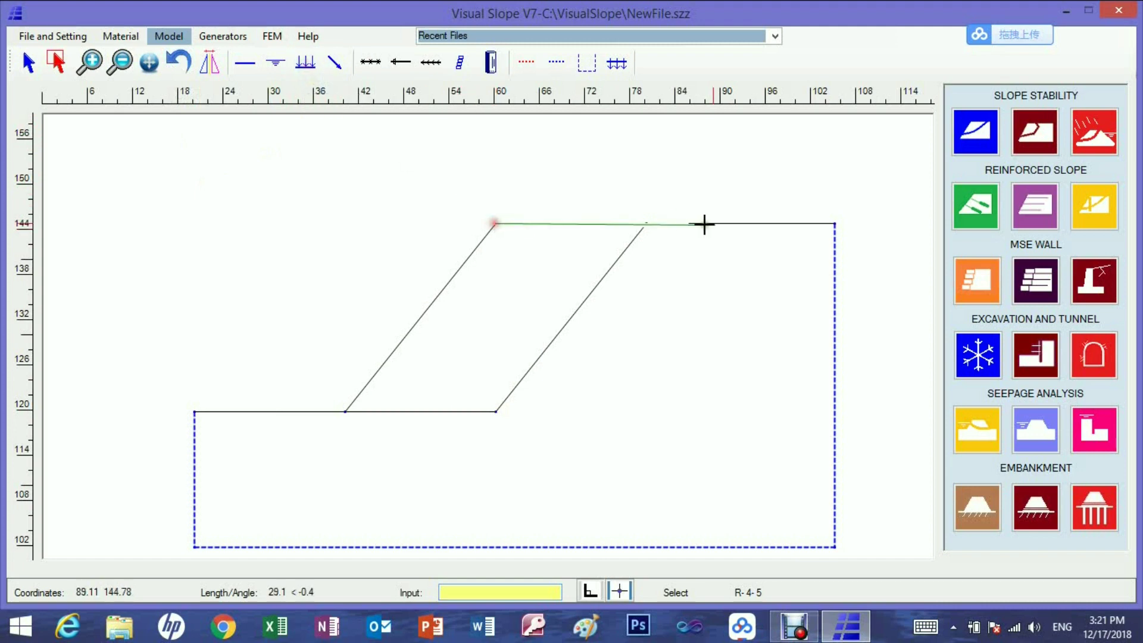
left_click(834, 223)
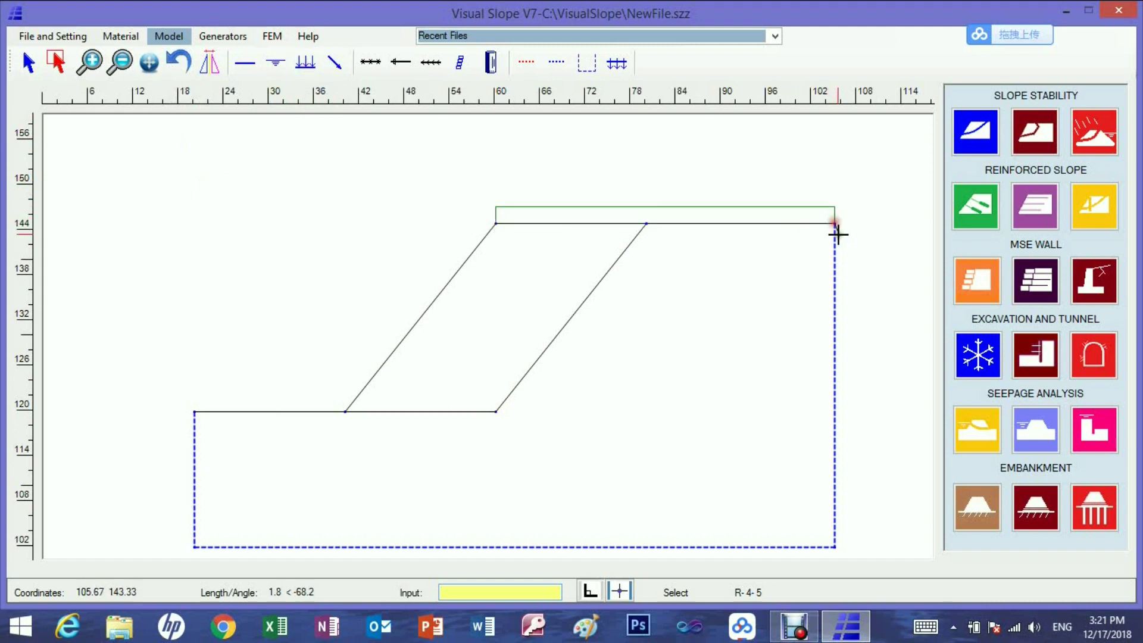
right_click(847, 240)
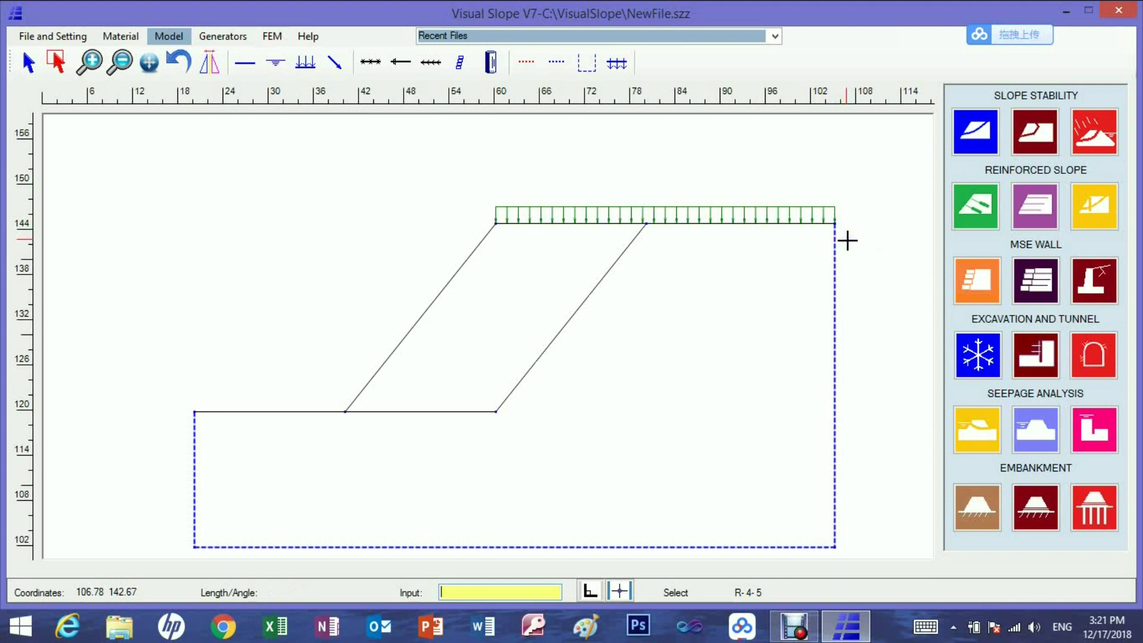
left_click(272, 64)
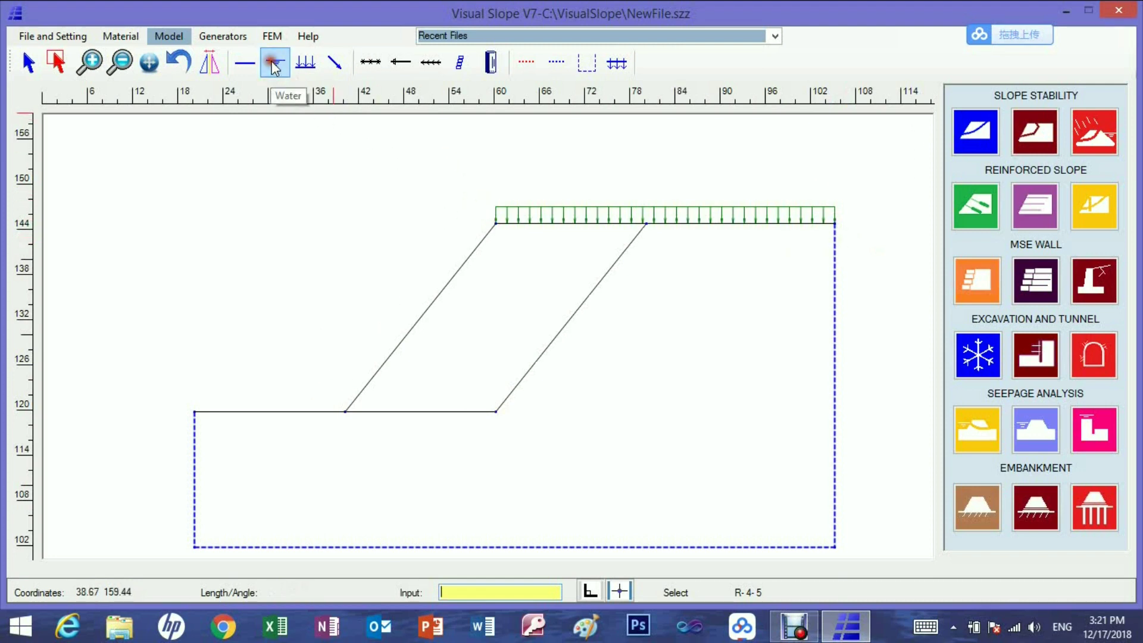
- Draw the water table from left of the model, below the toe, up the slope and past the right edge, then turn ortho off
left_click(156, 433)
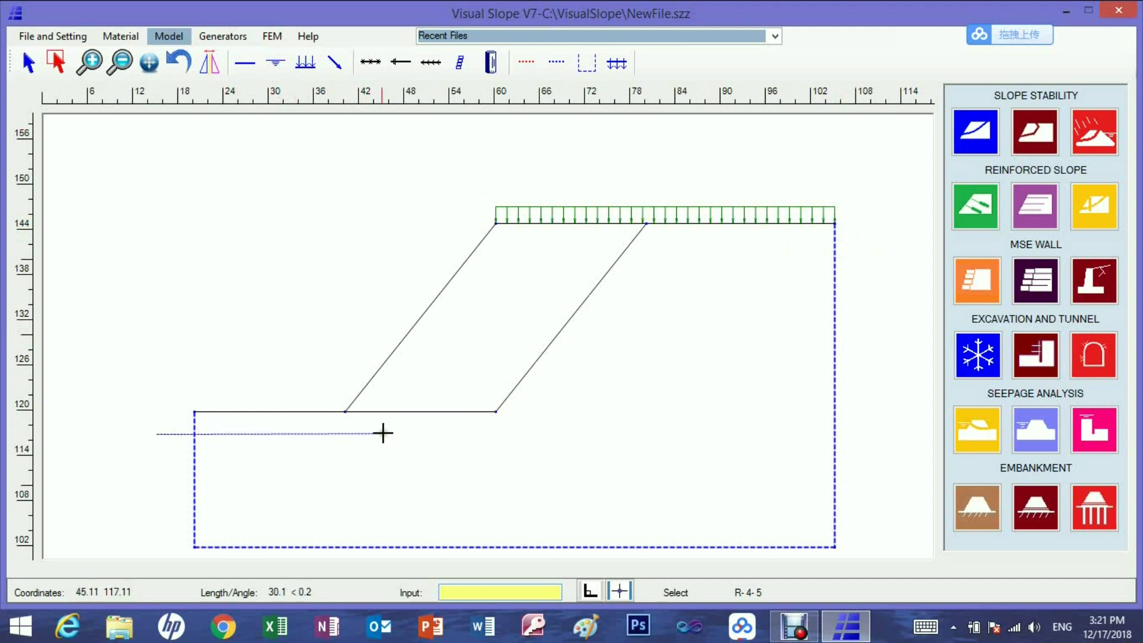
left_click(591, 591)
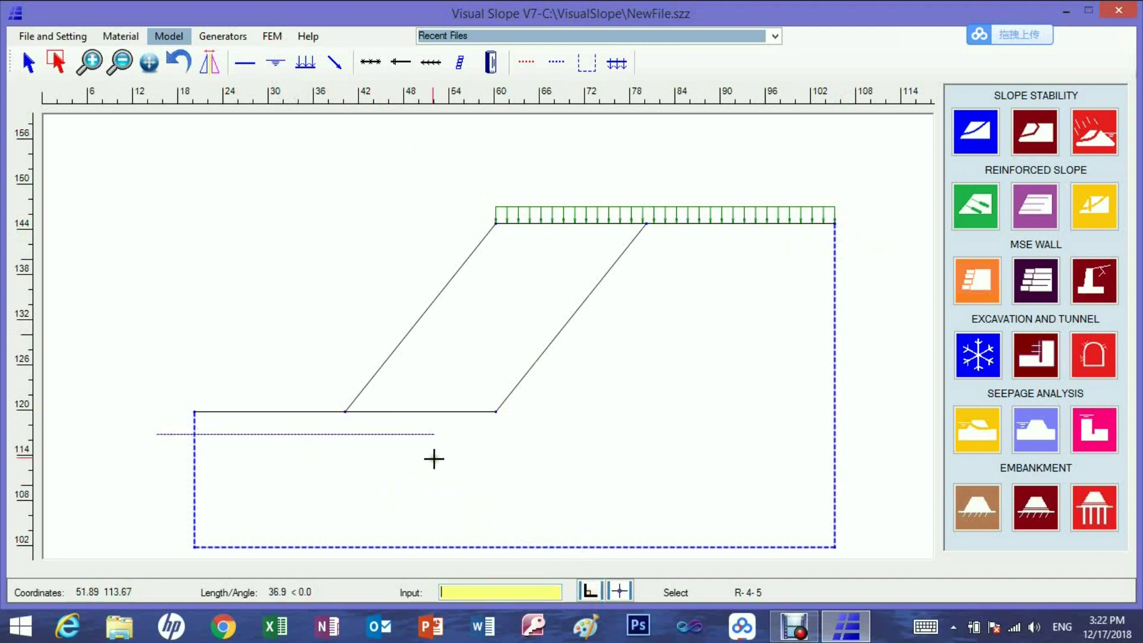
left_click(347, 434)
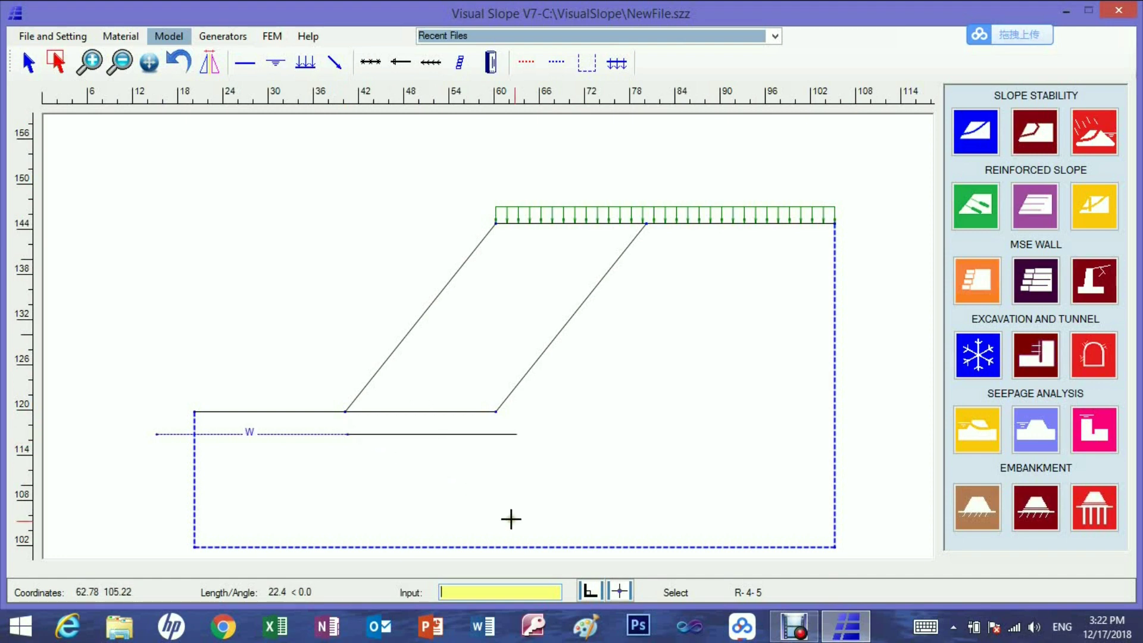
left_click(589, 592)
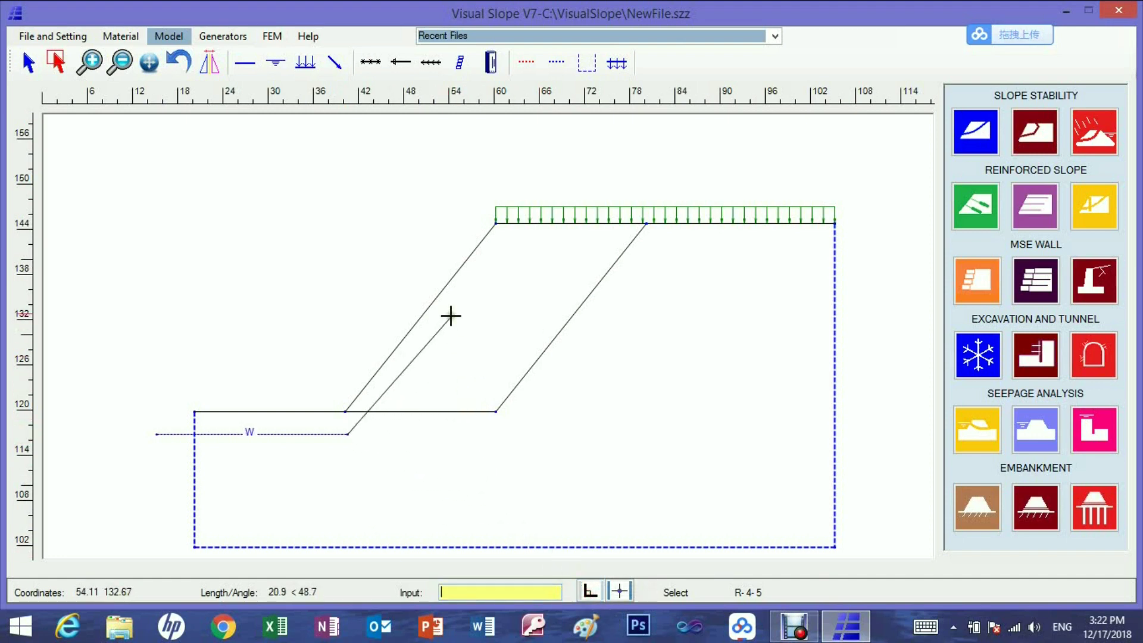
left_click(462, 293)
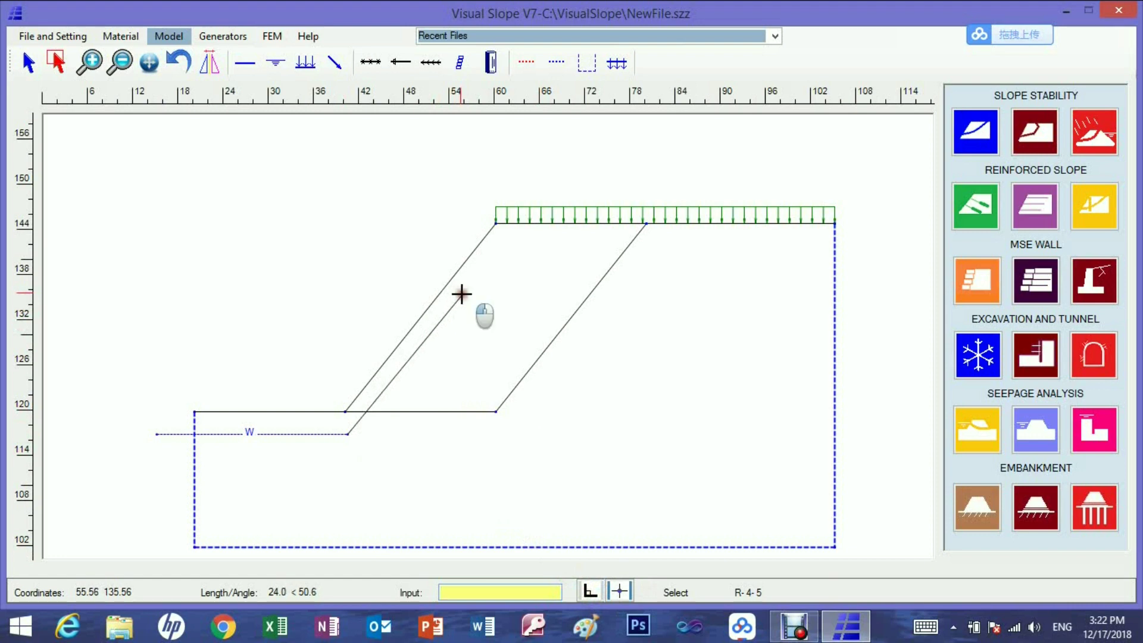
left_click(589, 592)
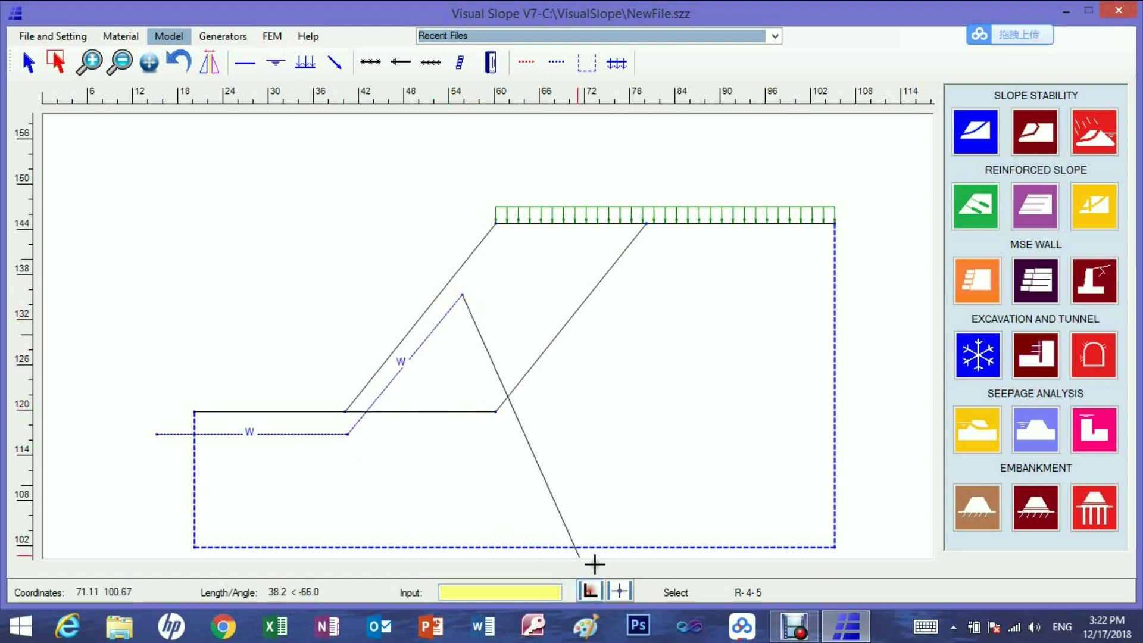
left_click(885, 301)
right_click(903, 331)
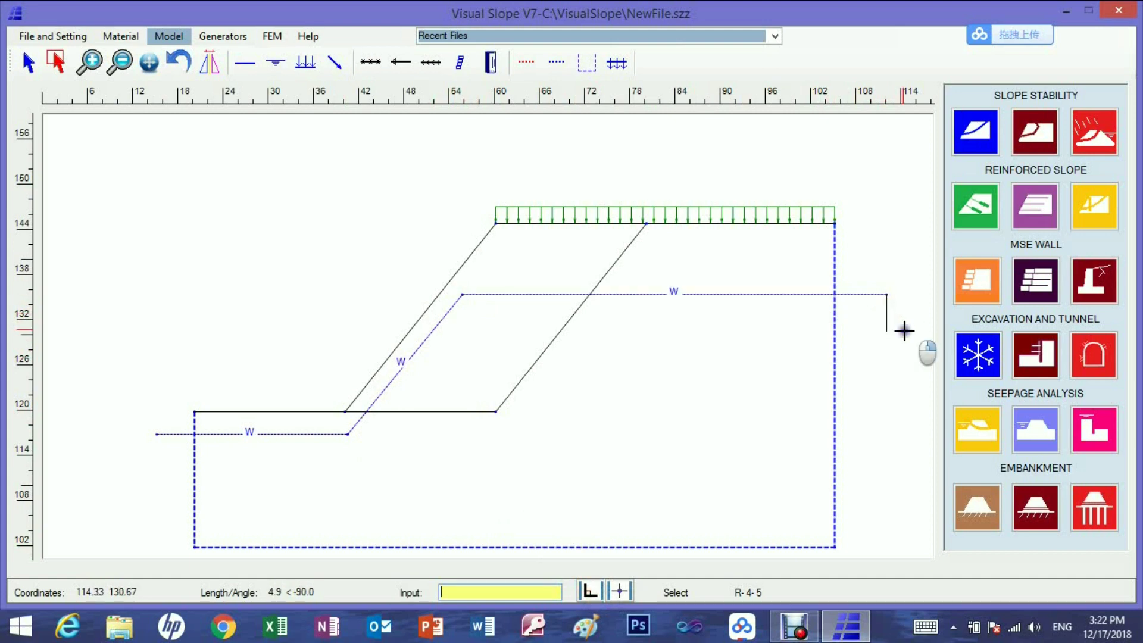
left_click(587, 591)
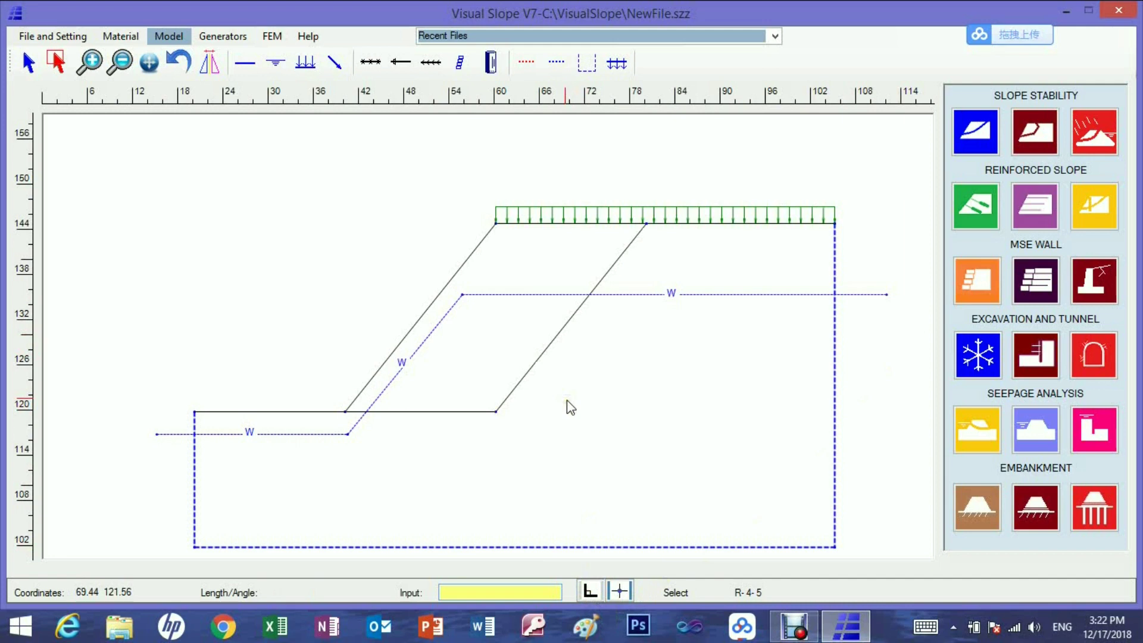
- Assign Shale to the lower foundation region and Hard Clay to the sloping band
left_click(204, 142)
left_click(121, 38)
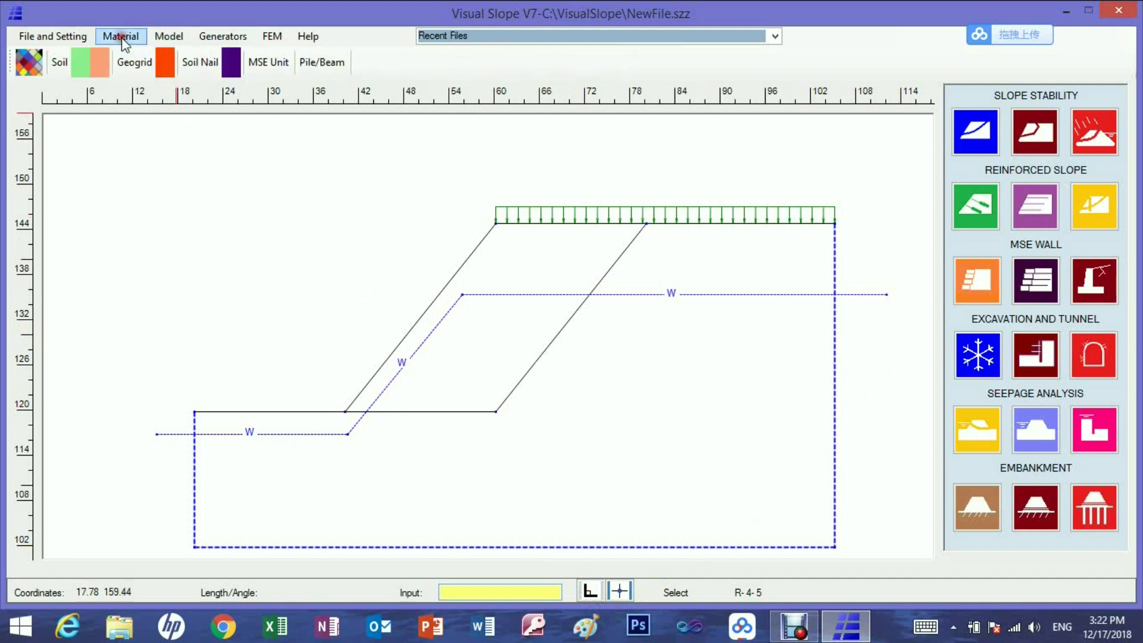
left_click(100, 63)
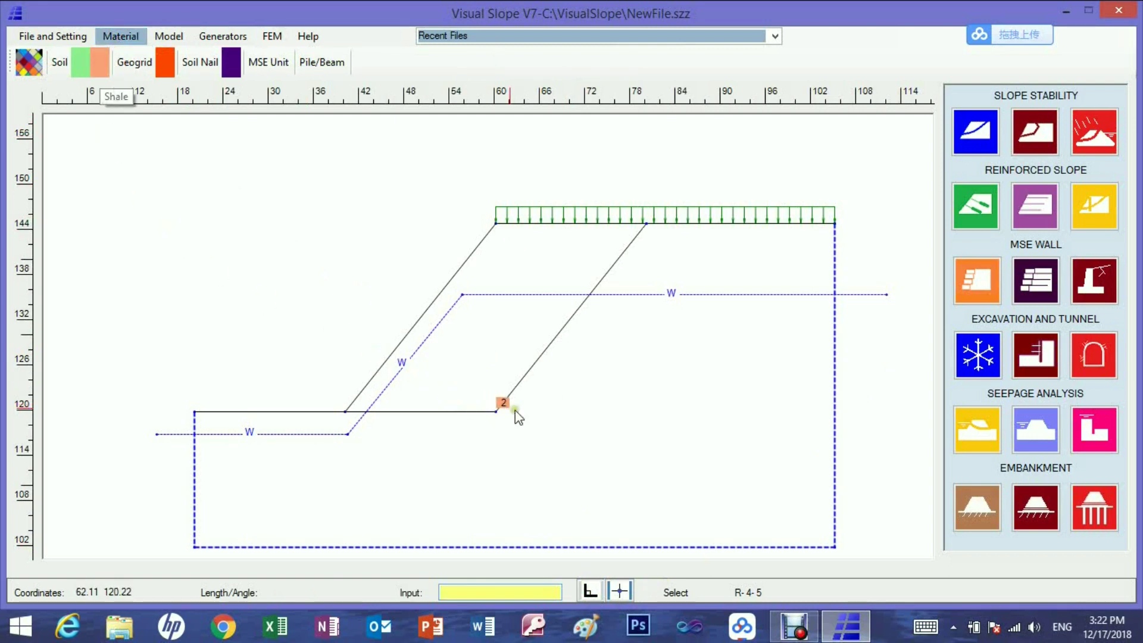
left_click(614, 450)
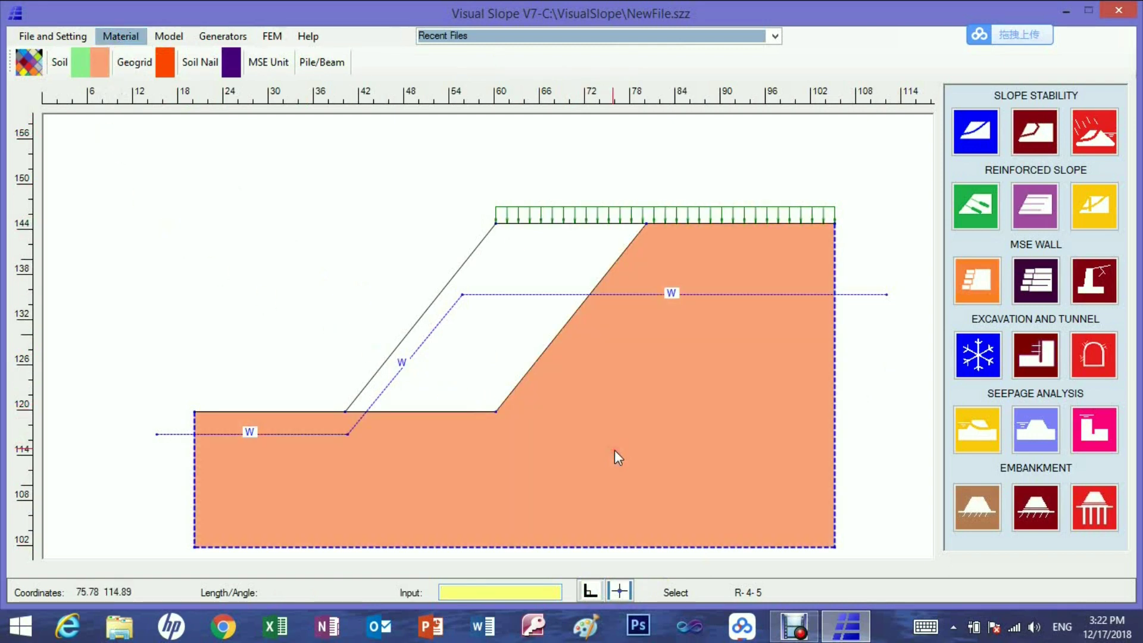
left_click(77, 69)
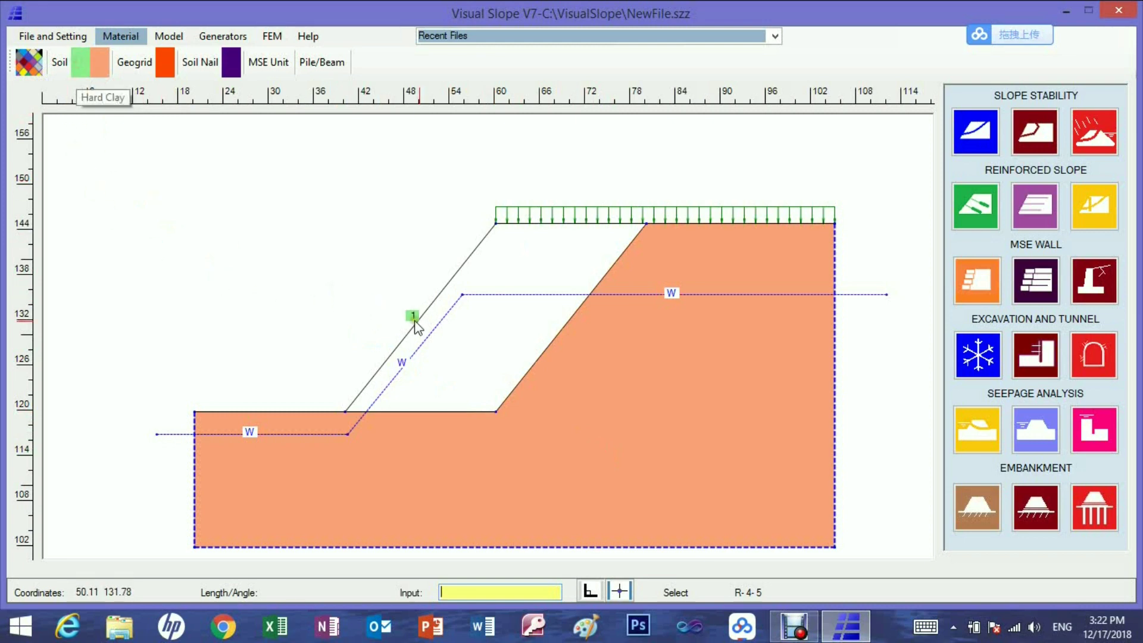
left_click(464, 350)
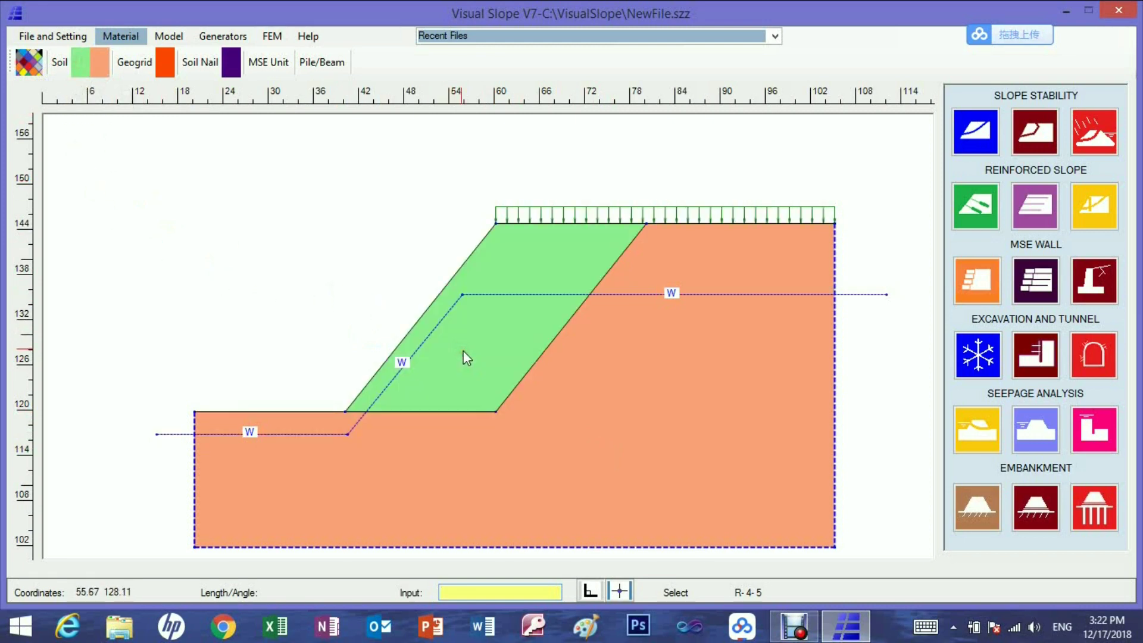
left_click(169, 36)
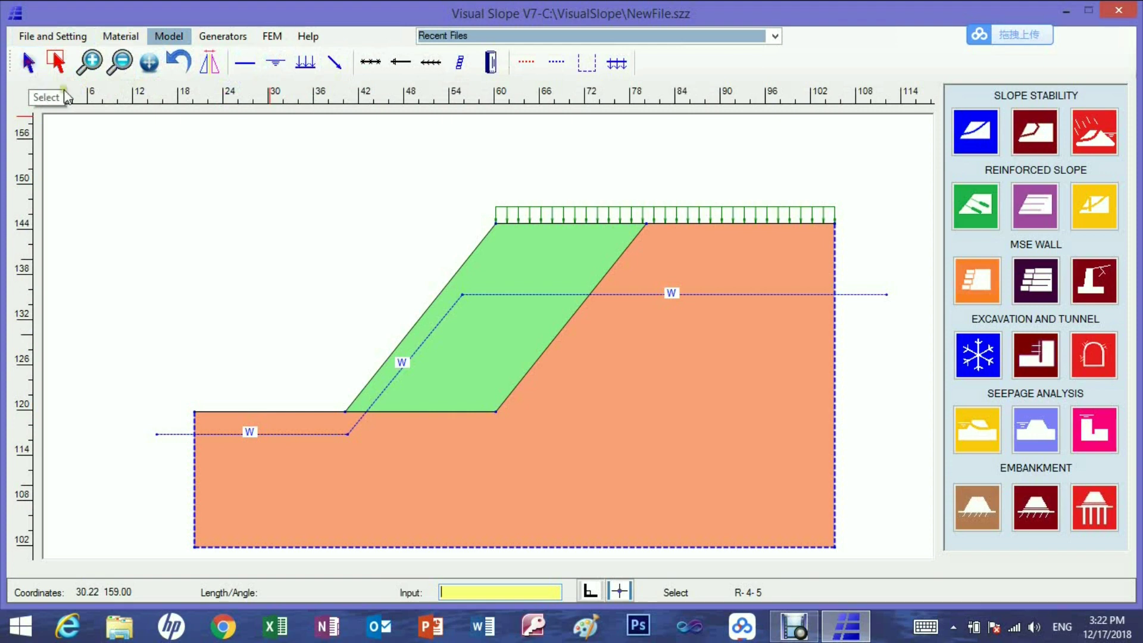
- Change the crest surcharge line's live load from 1 to 2 kN/m
double_click(610, 223)
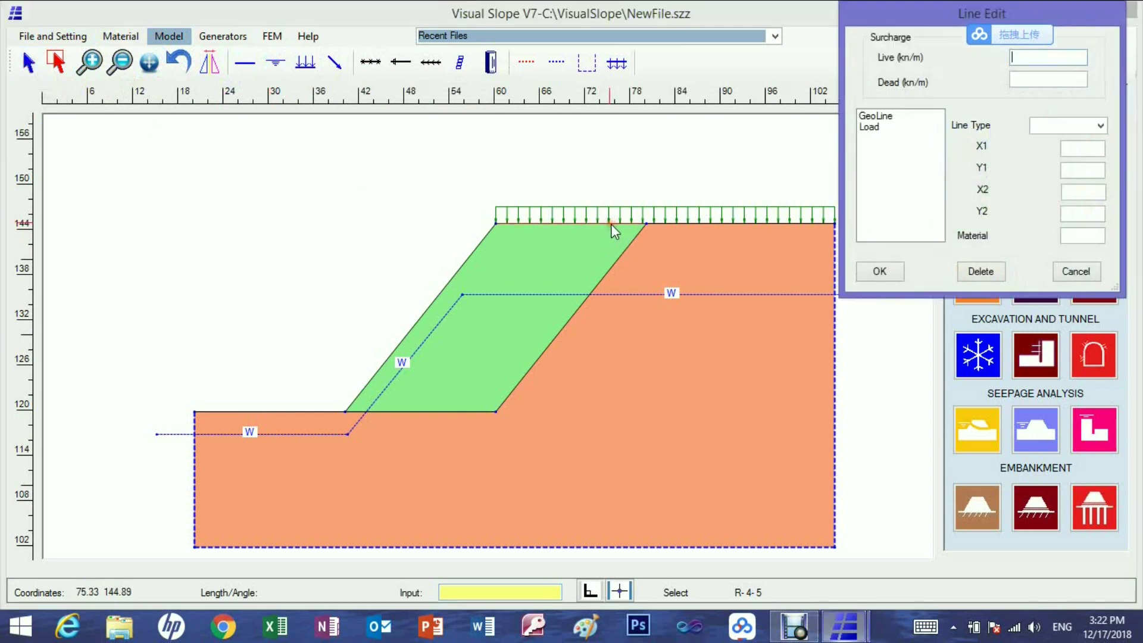
left_click(868, 127)
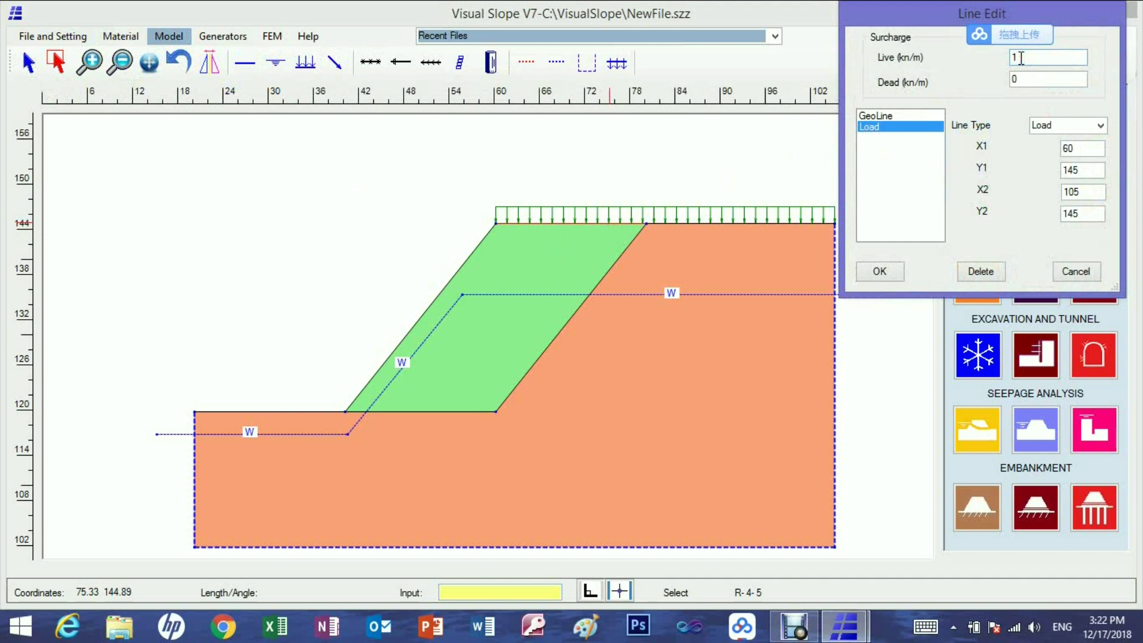
type("20")
left_click(882, 272)
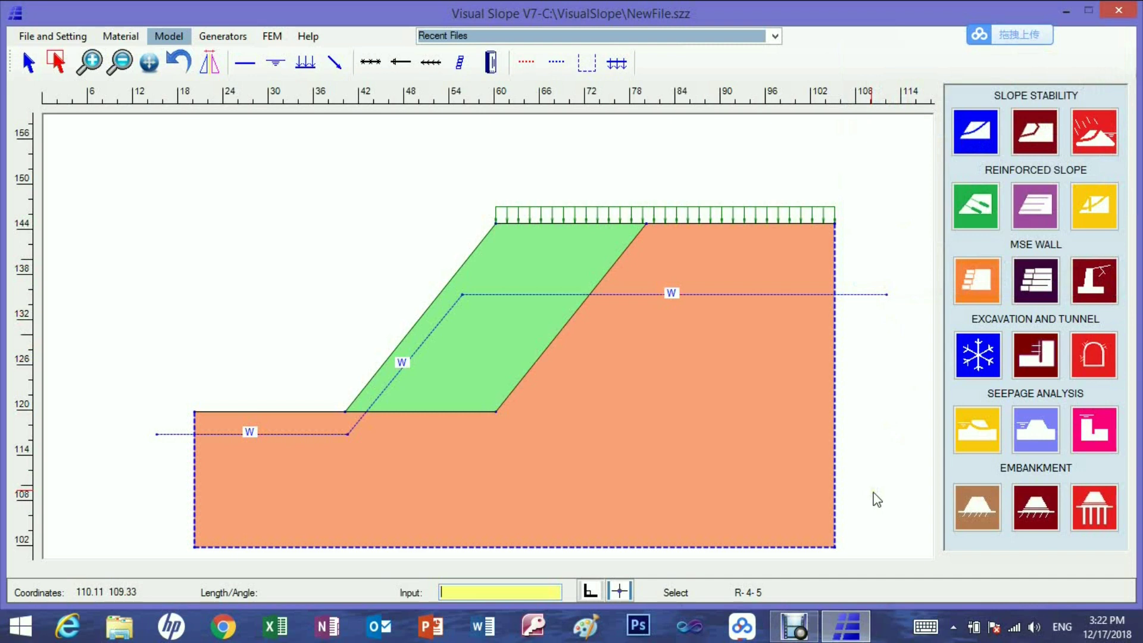
left_click(90, 60)
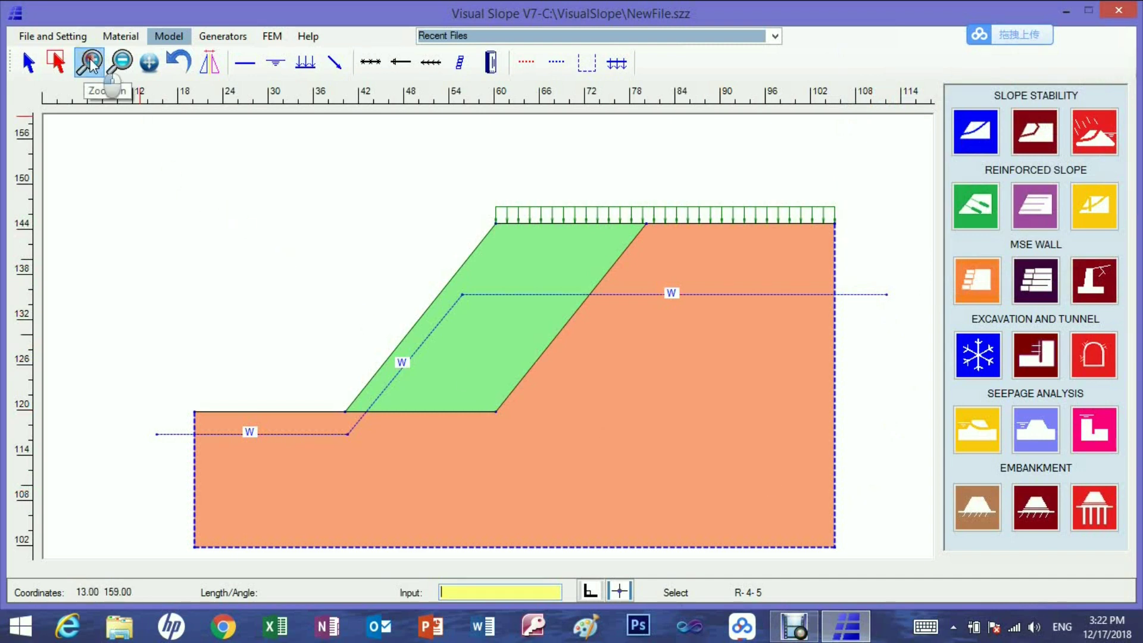
left_click_drag(287, 364, 399, 456)
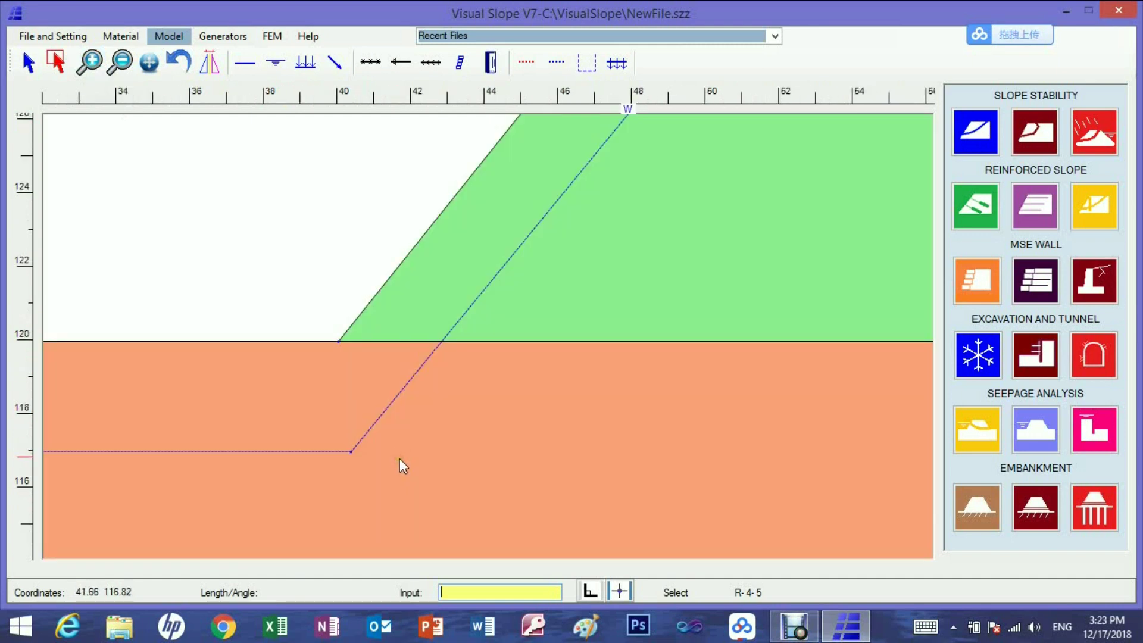
left_click(121, 62)
left_click(149, 62)
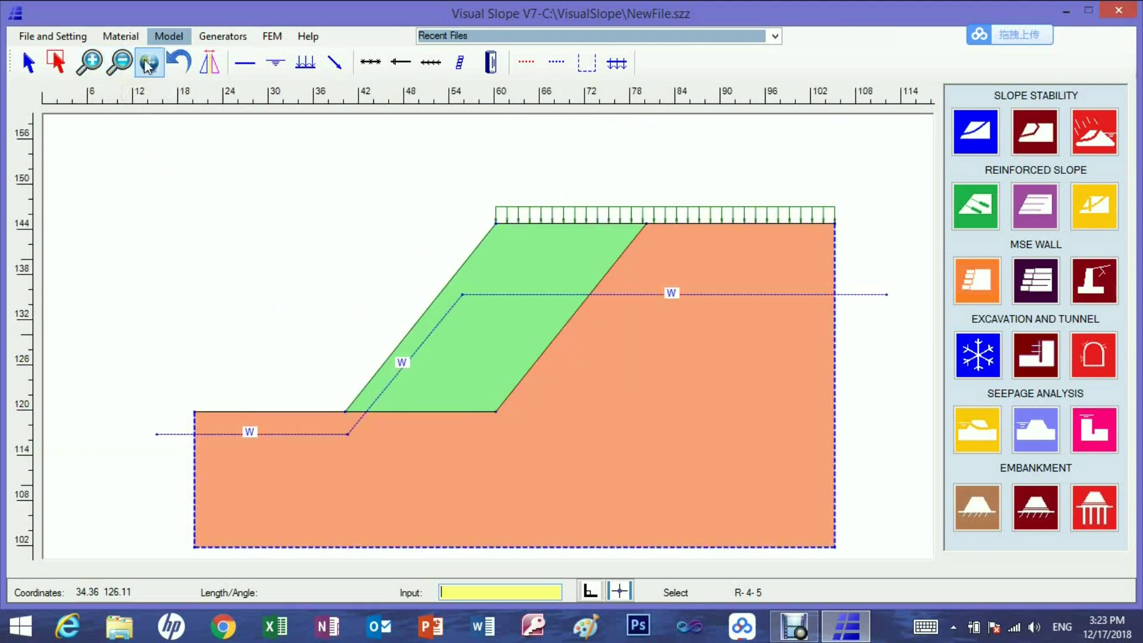
left_click_drag(260, 233, 222, 236)
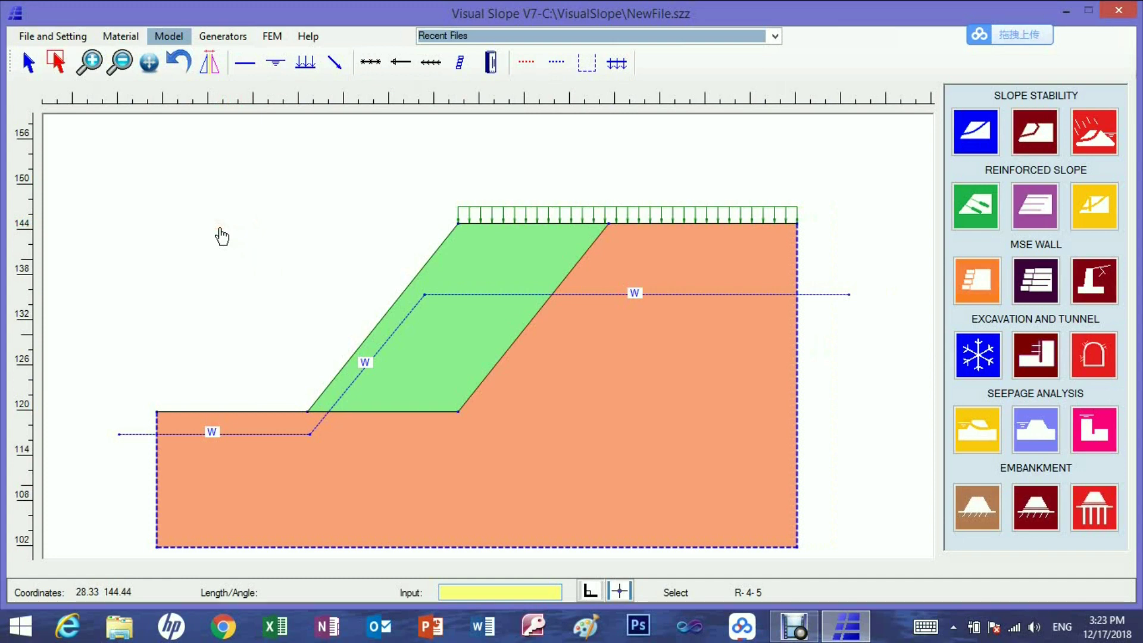
left_click(207, 68)
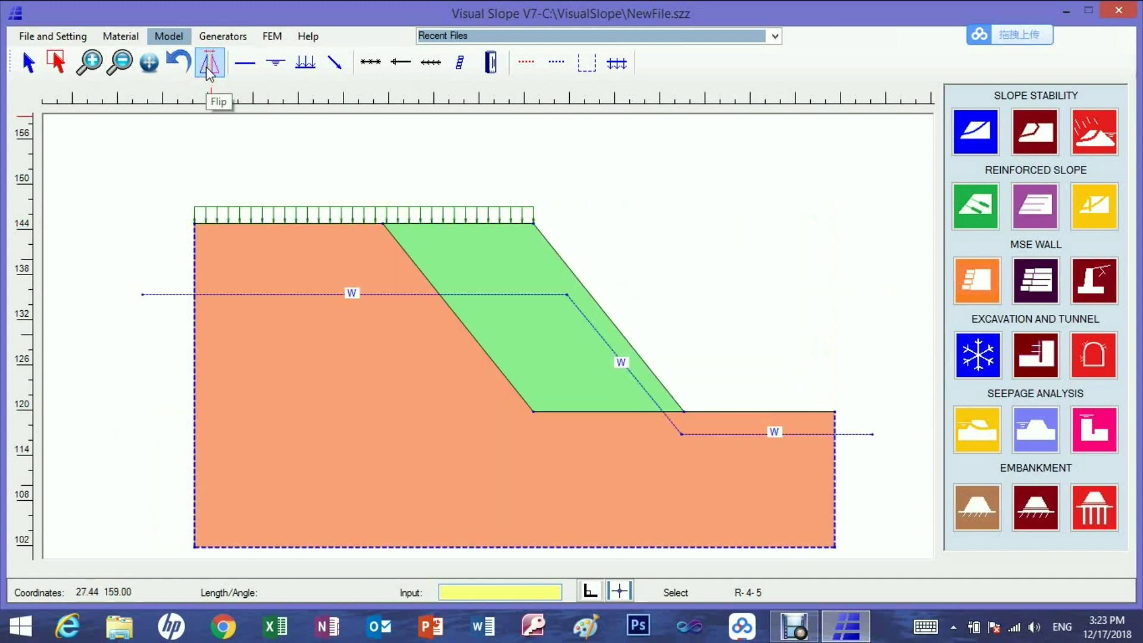
left_click(207, 68)
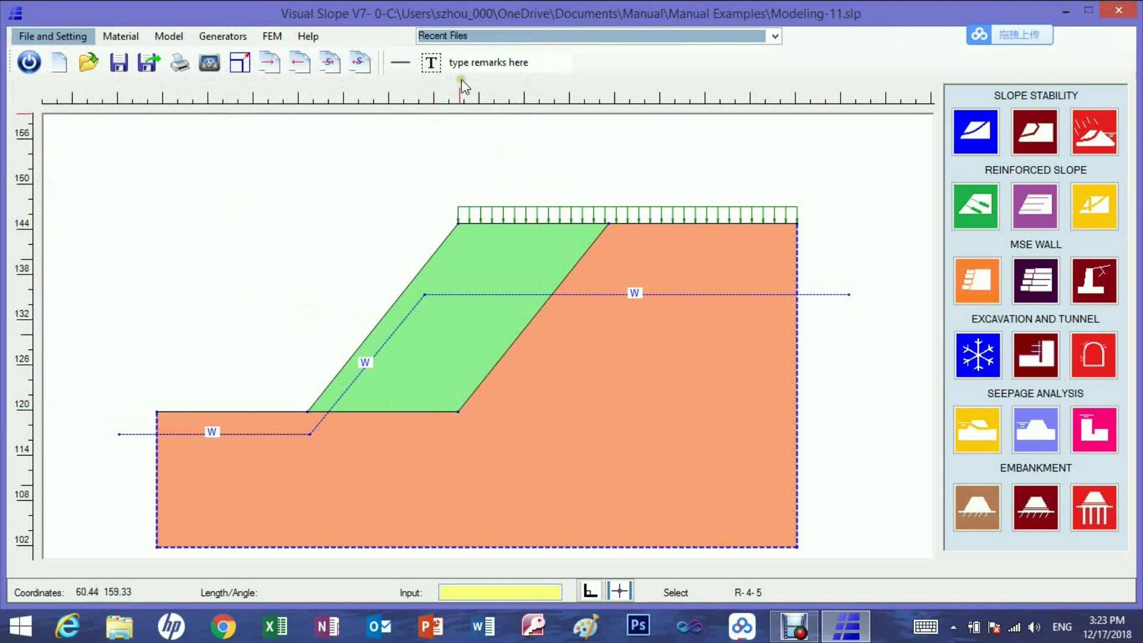
- Replace the placeholder remark with '(20,120)' and place it at the bench's left corner
type("(20")
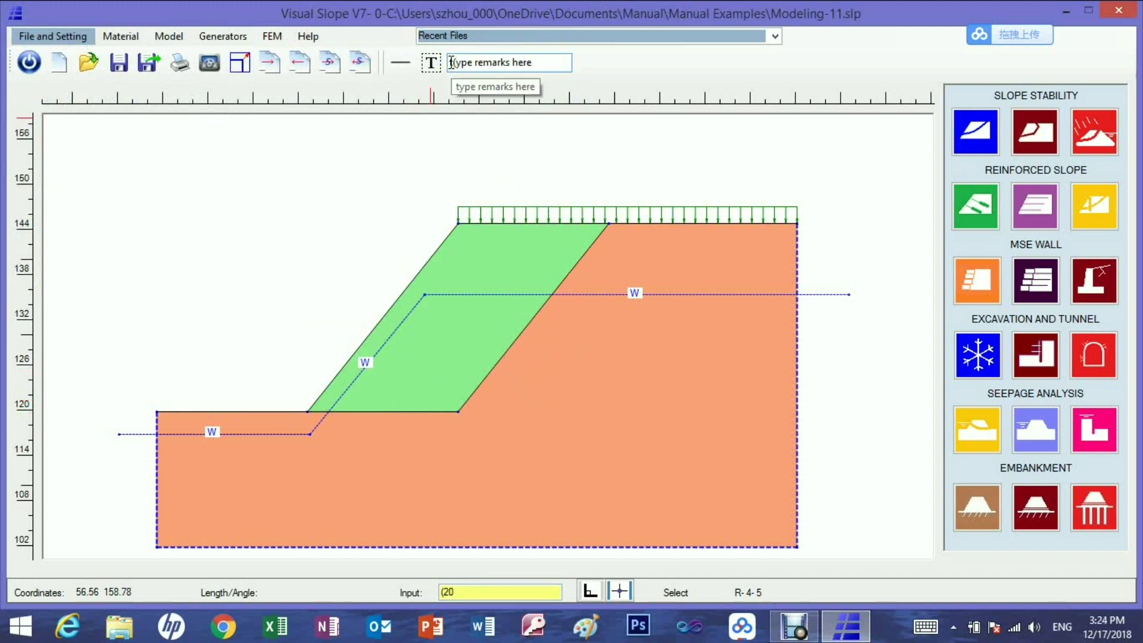
left_click(452, 62)
left_click_drag(536, 62, 447, 63)
key("BackSpace")
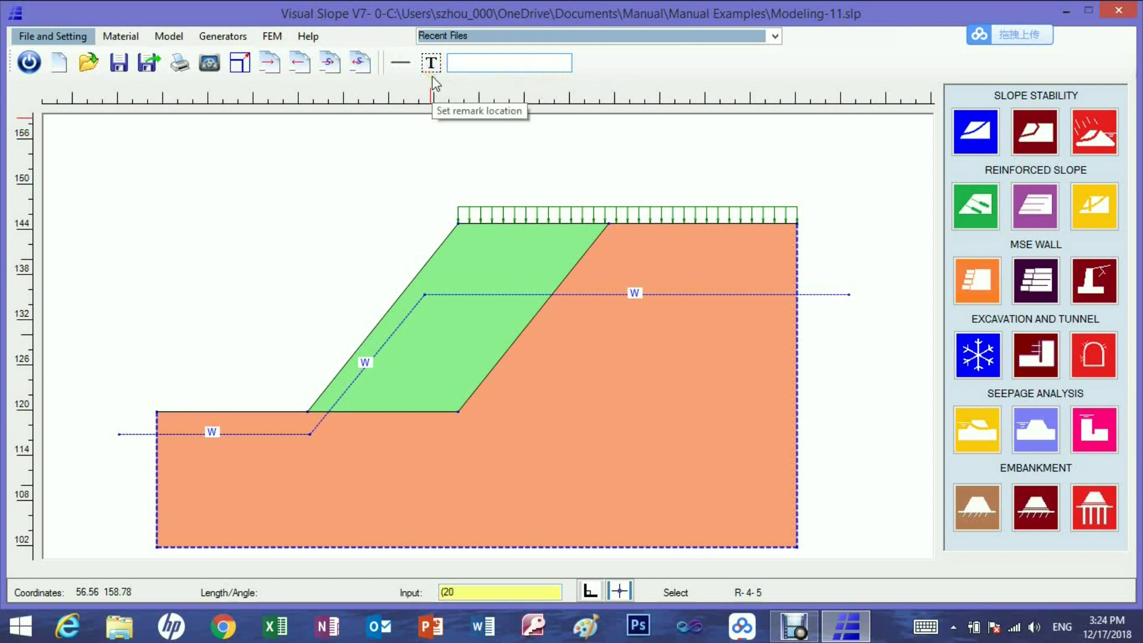
left_click(464, 63)
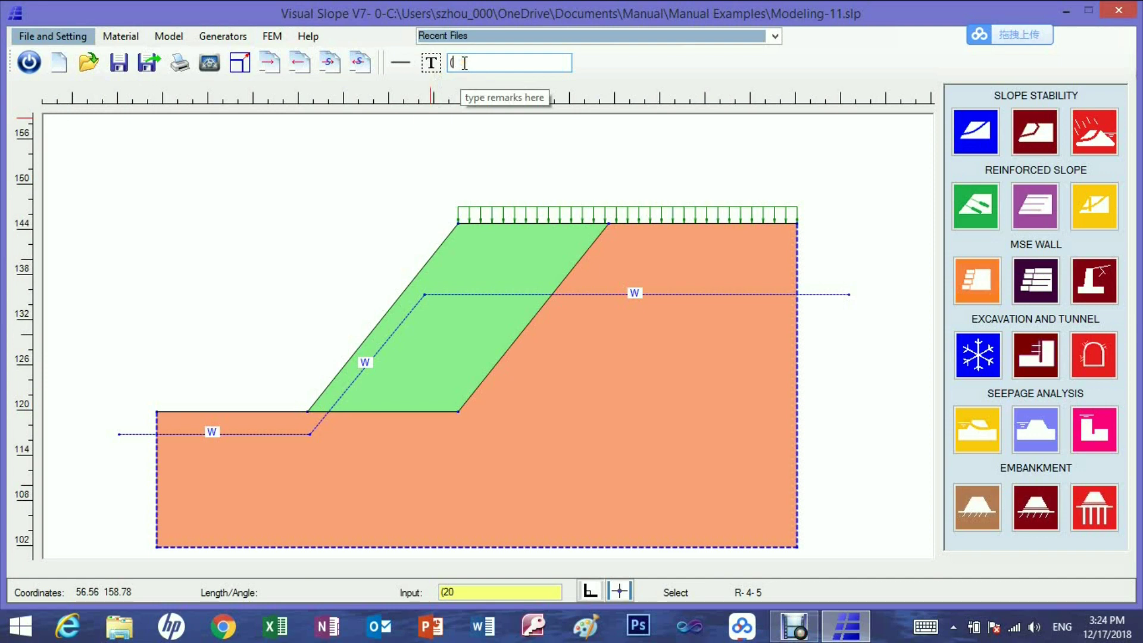
type("(20")
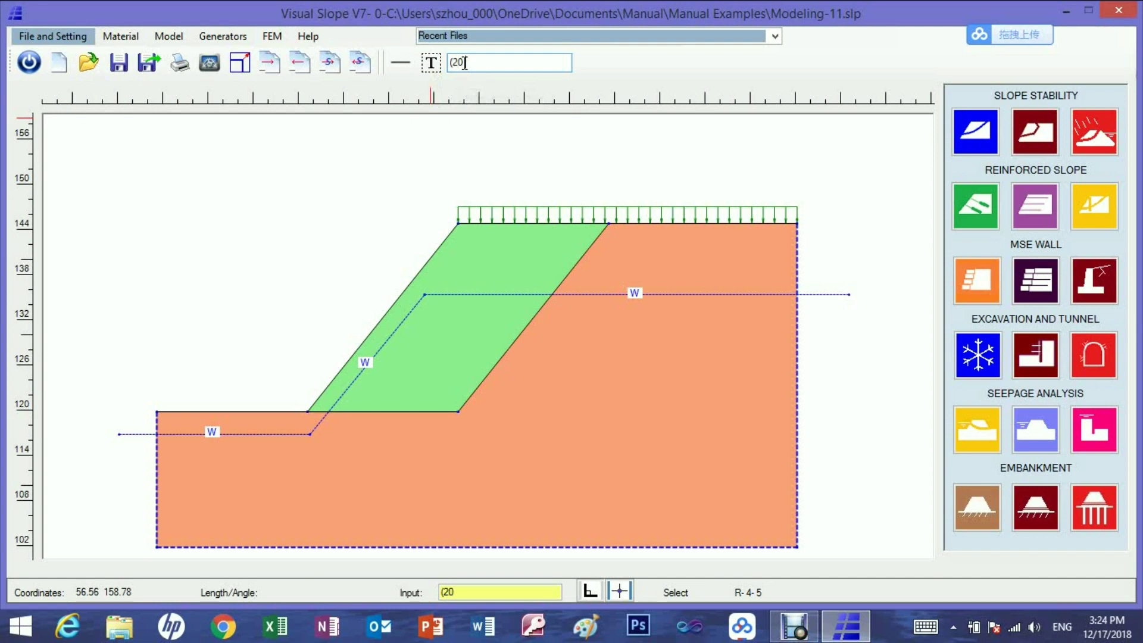
type(",120")
type(")")
left_click(427, 75)
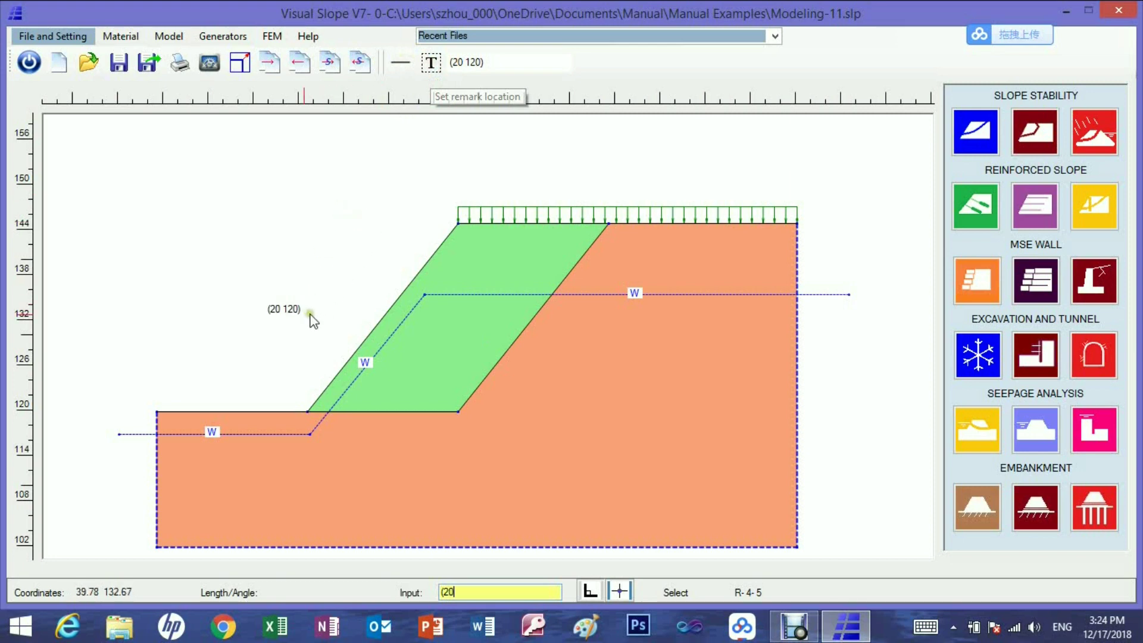
left_click(176, 402)
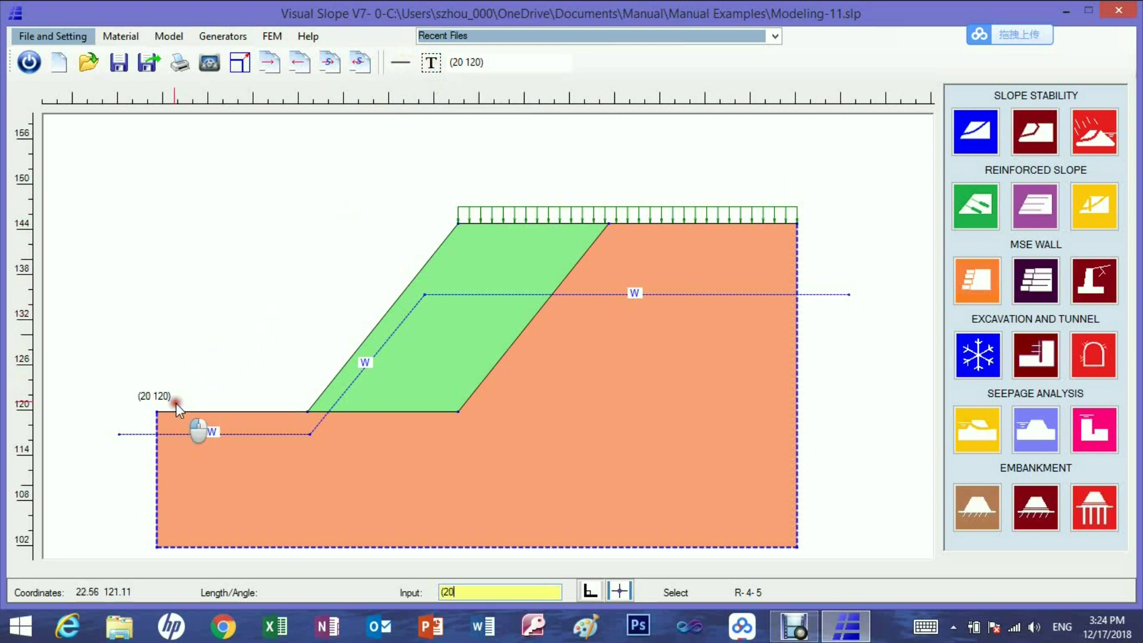
- Edit the remark to '(40,120)' and place it at the slope toe
double_click(463, 62)
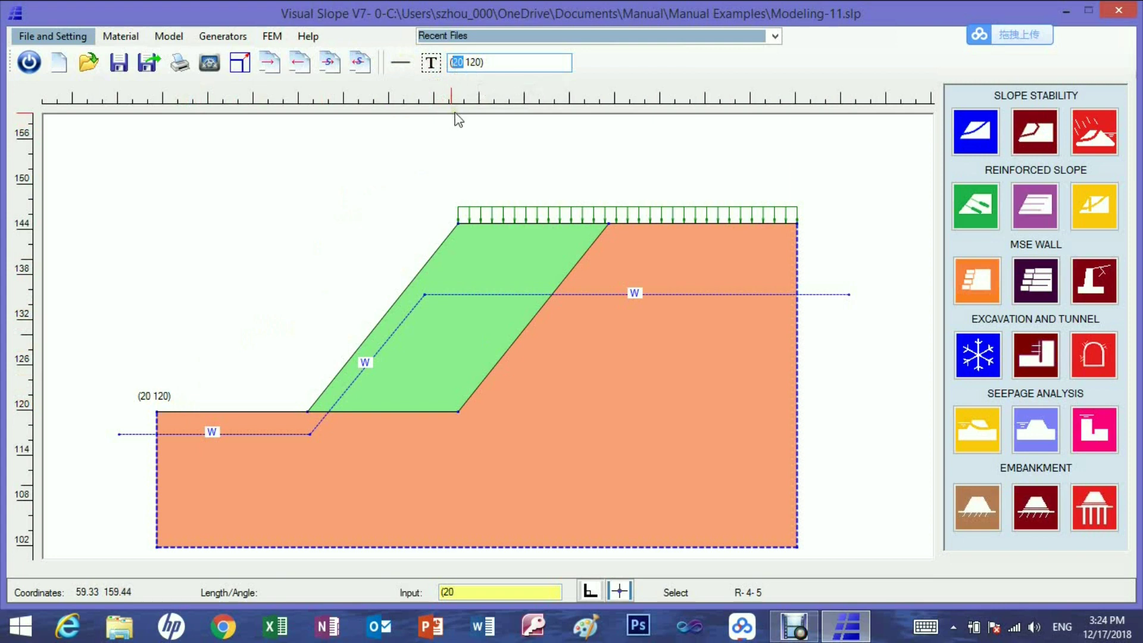
type("45")
key("BackSpace")
type("0")
left_click(437, 66)
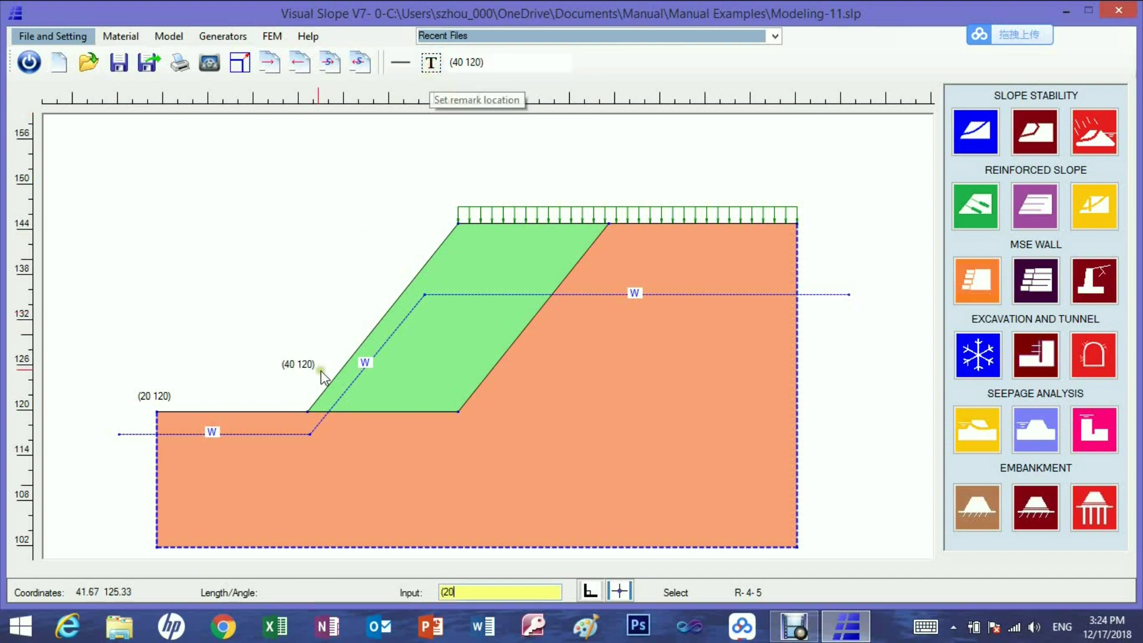
left_click(309, 407)
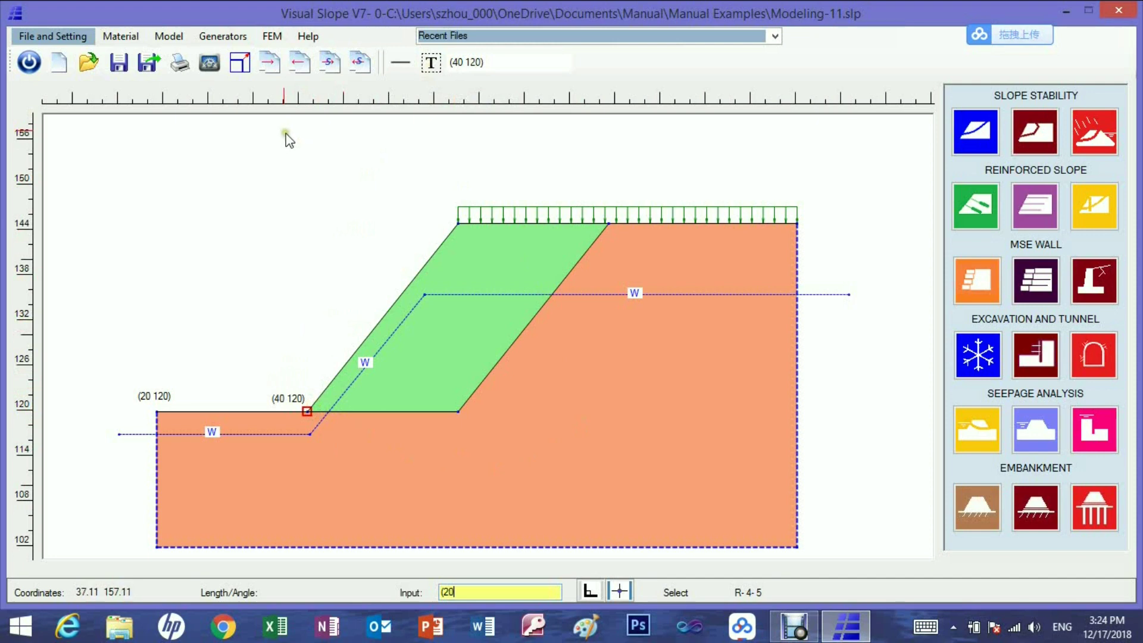